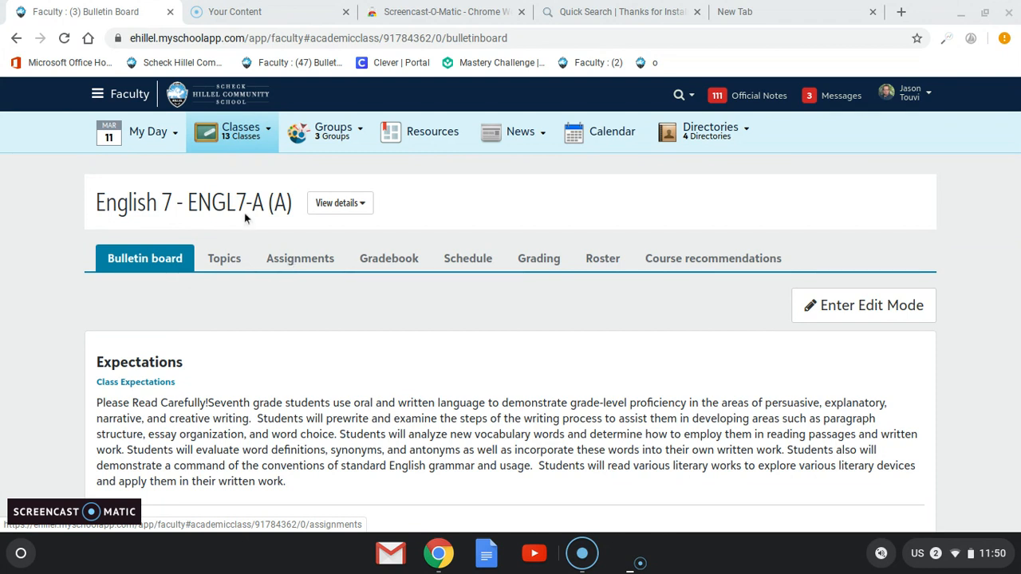
Open the assignments list of the English 7 - ENGL7-A class.
click(245, 152)
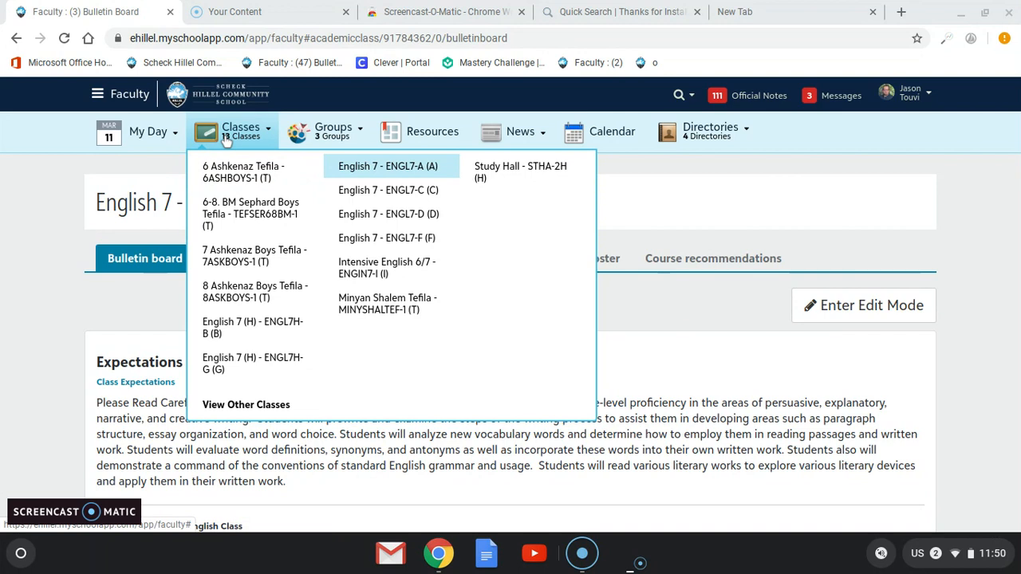
click(375, 174)
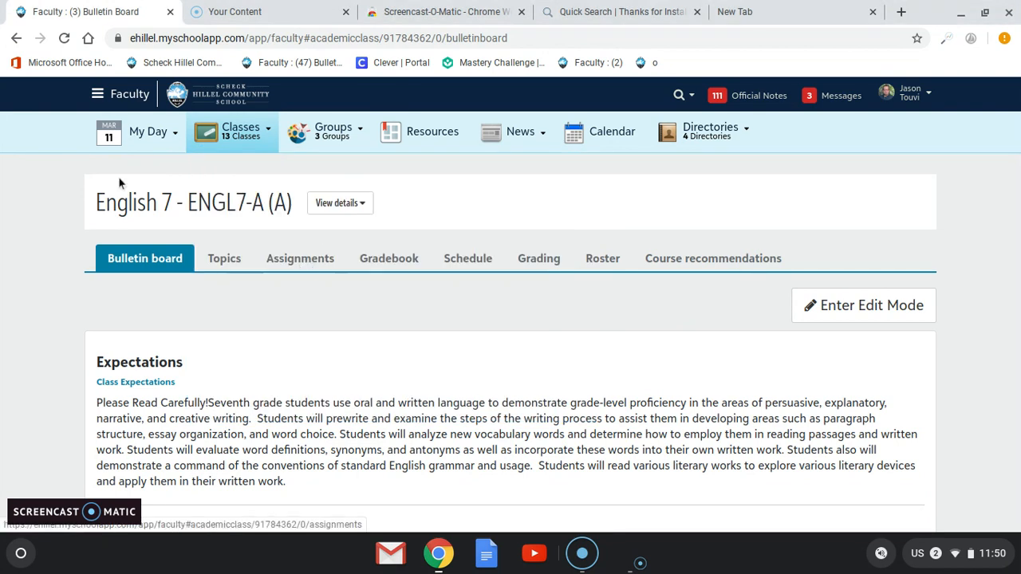
click(291, 263)
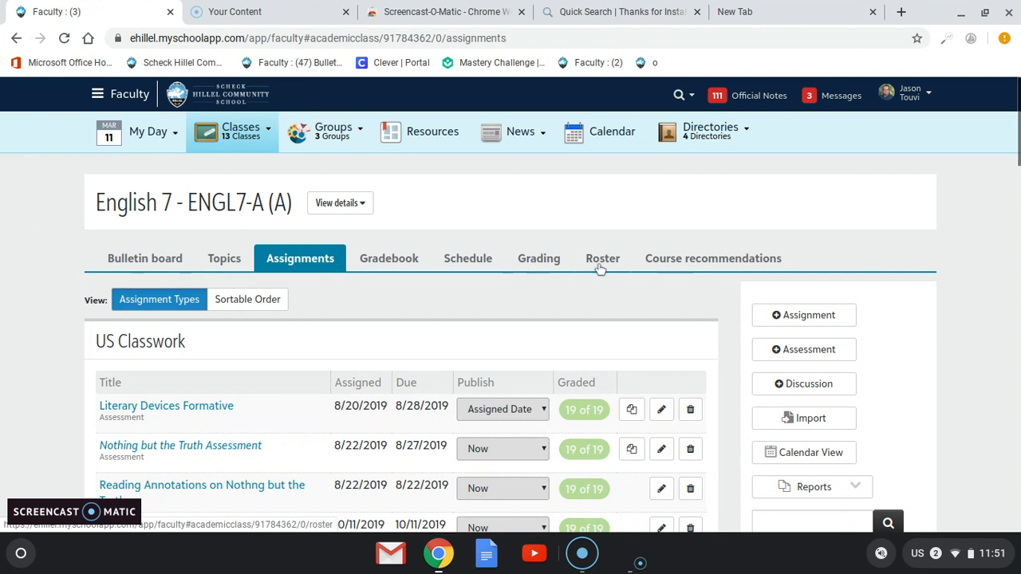
Start a new discussion titled "Literary Blog" and paste the blog instructions and rubric as its question/statement.
click(795, 386)
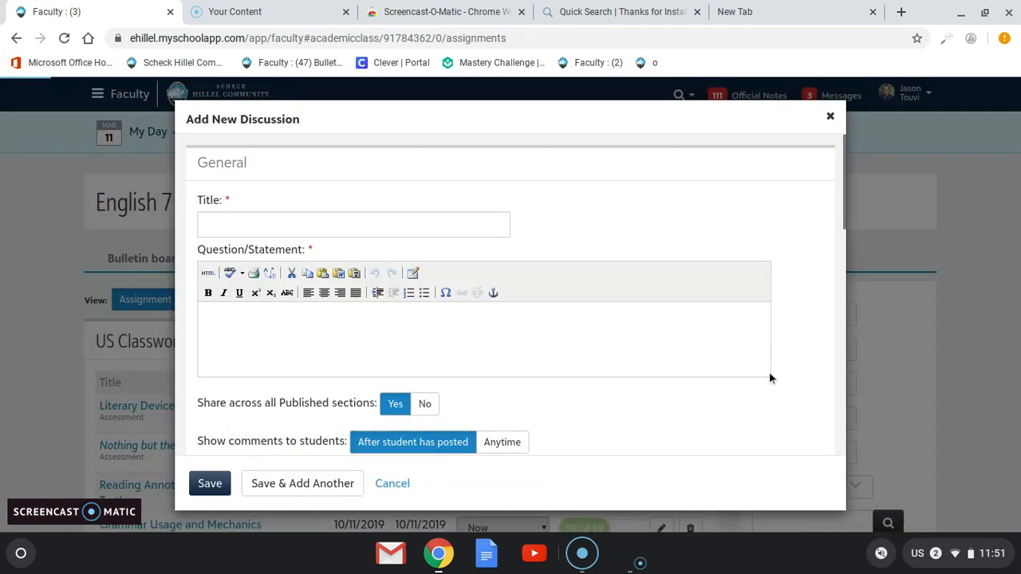
click(253, 222)
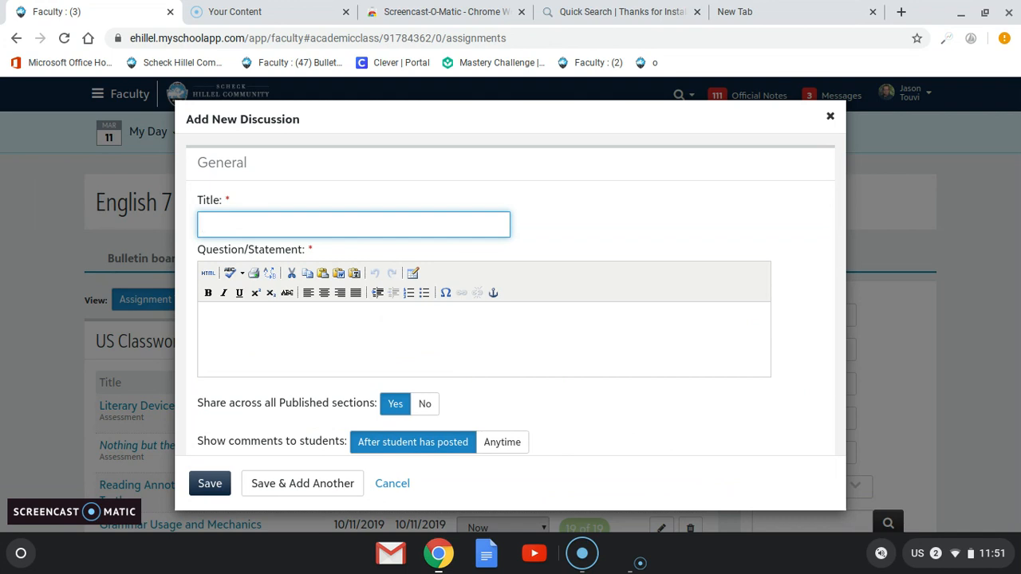
text(Literary Blog)
click(238, 320)
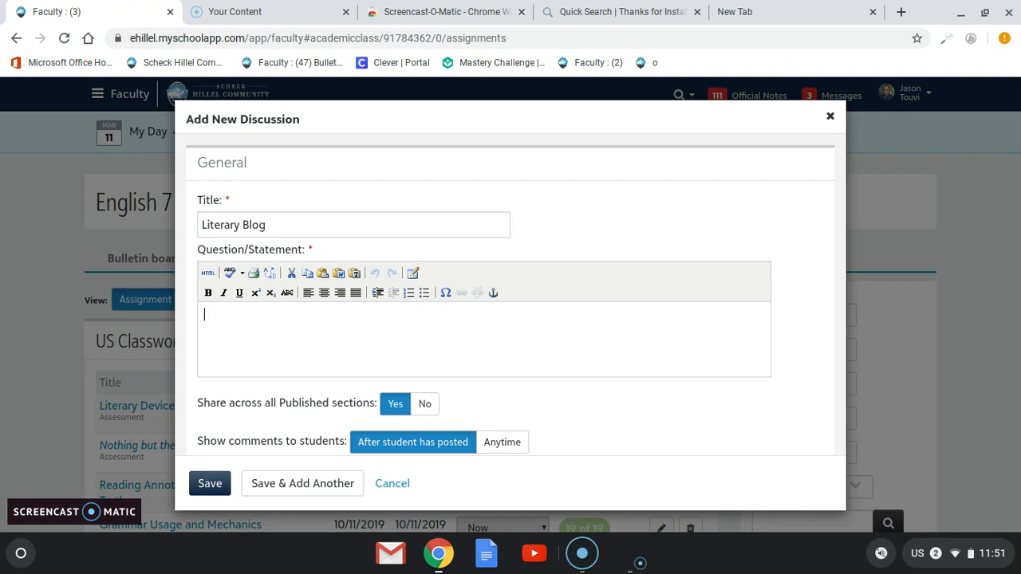
key(ctrl+v)
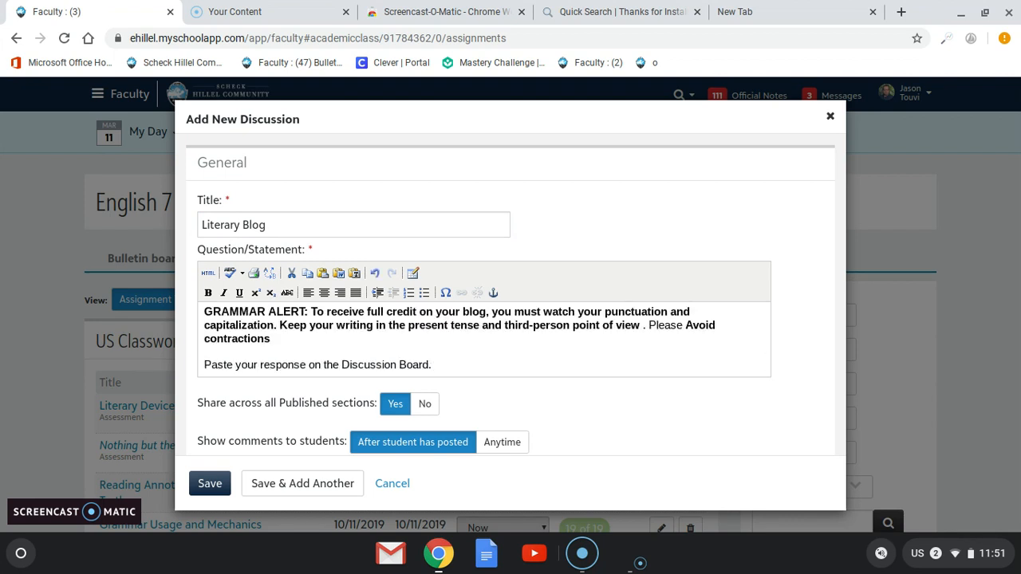
scroll(484, 339, up, 5)
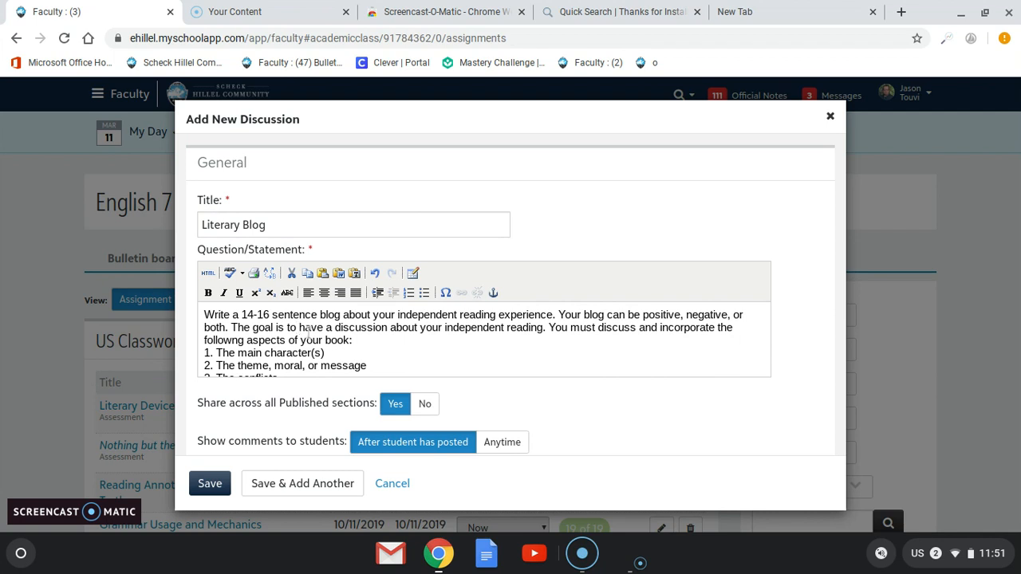
scroll(310, 331, down, 5)
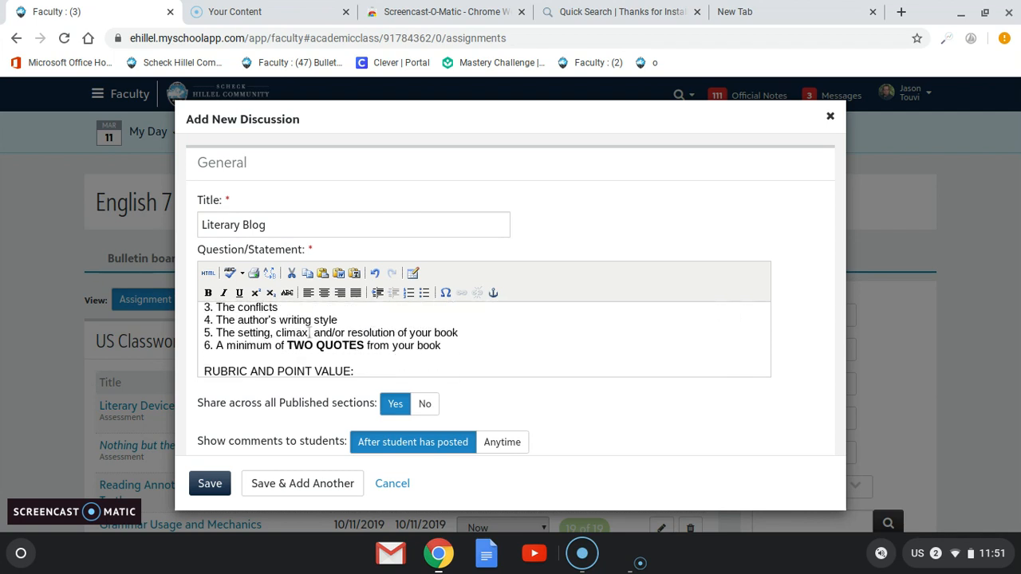
scroll(328, 339, up, 1)
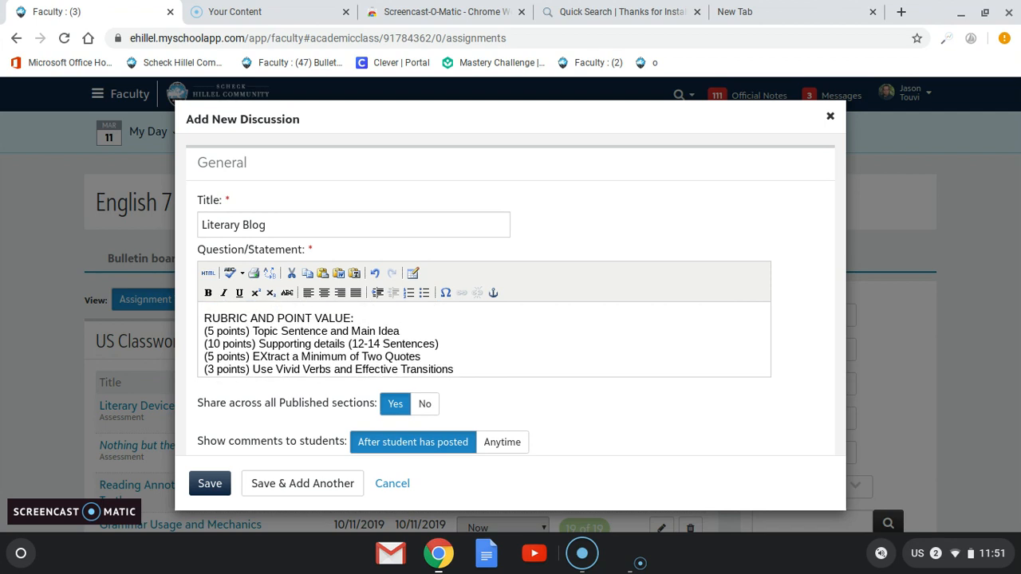
scroll(328, 339, down, 5)
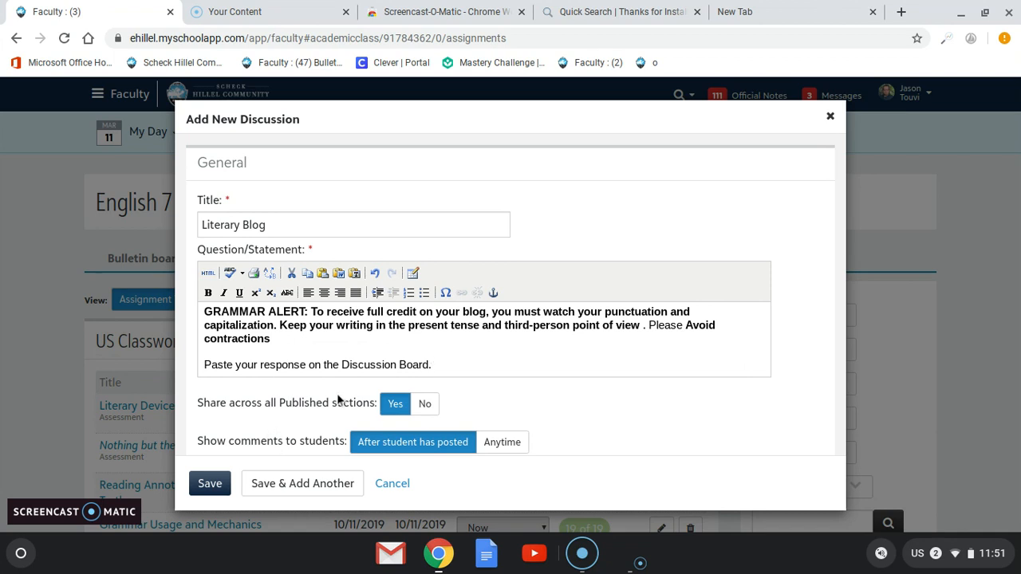
Disable sharing across published sections and attachments for the discussion, and set its assignment type to US Formative (GB).
click(426, 404)
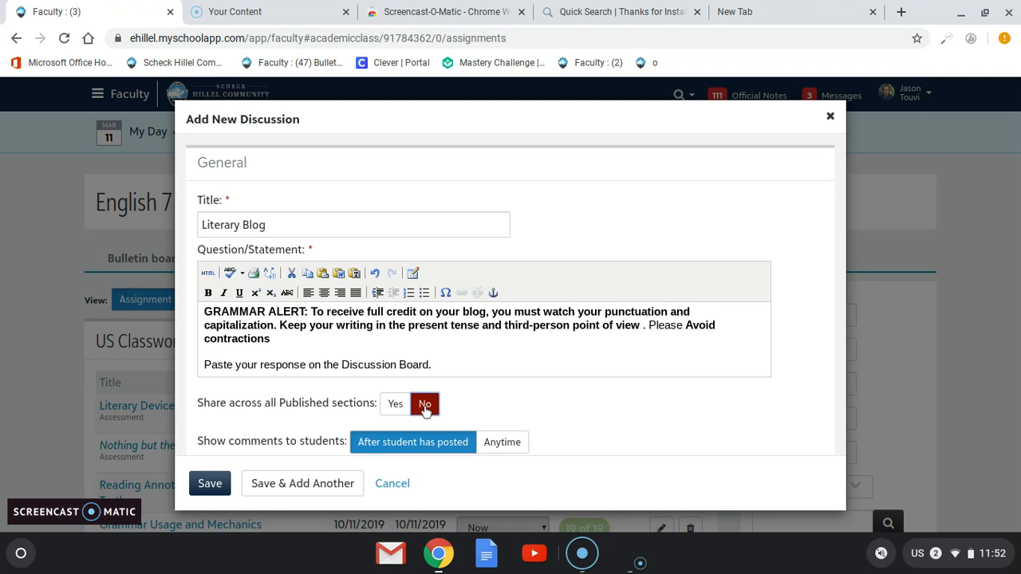
scroll(424, 403, down, 3)
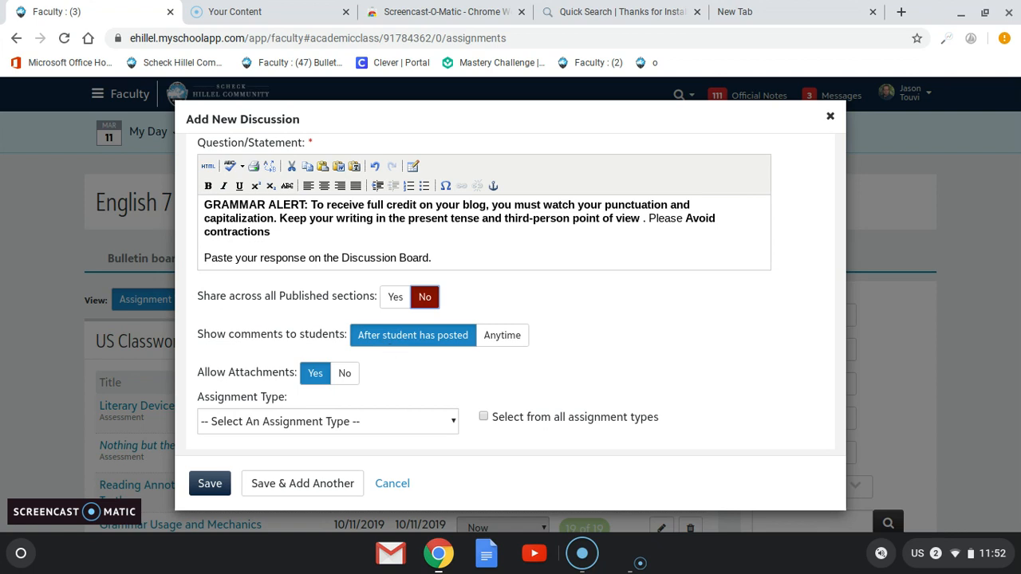
click(345, 375)
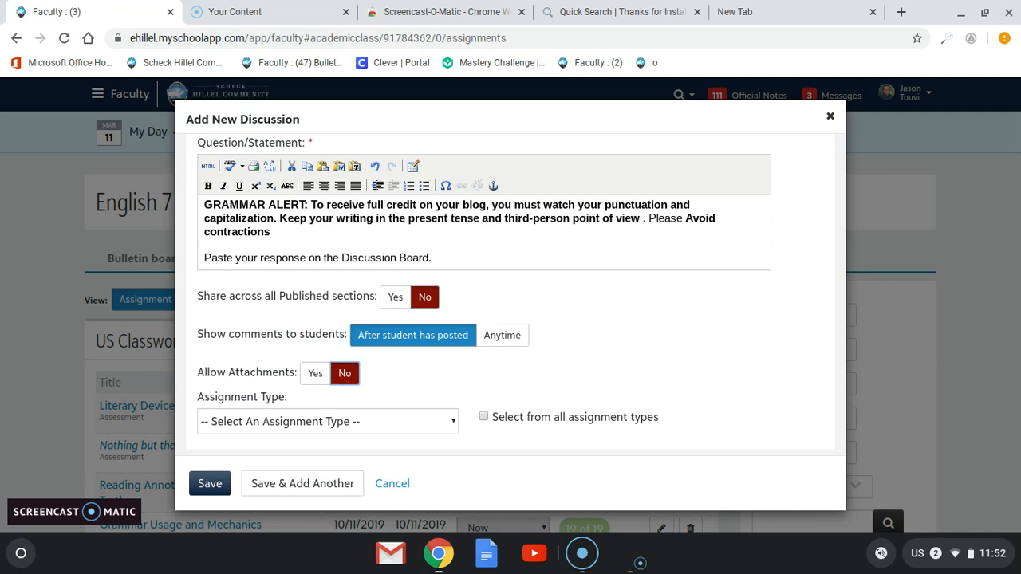
scroll(381, 379, down, 3)
scroll(380, 379, up, 4)
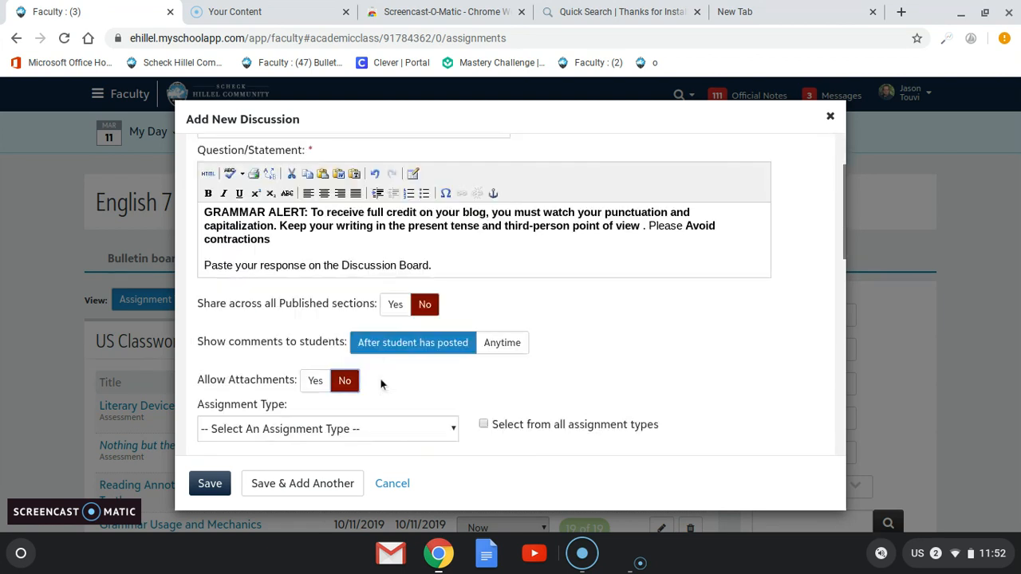
scroll(382, 383, down, 3)
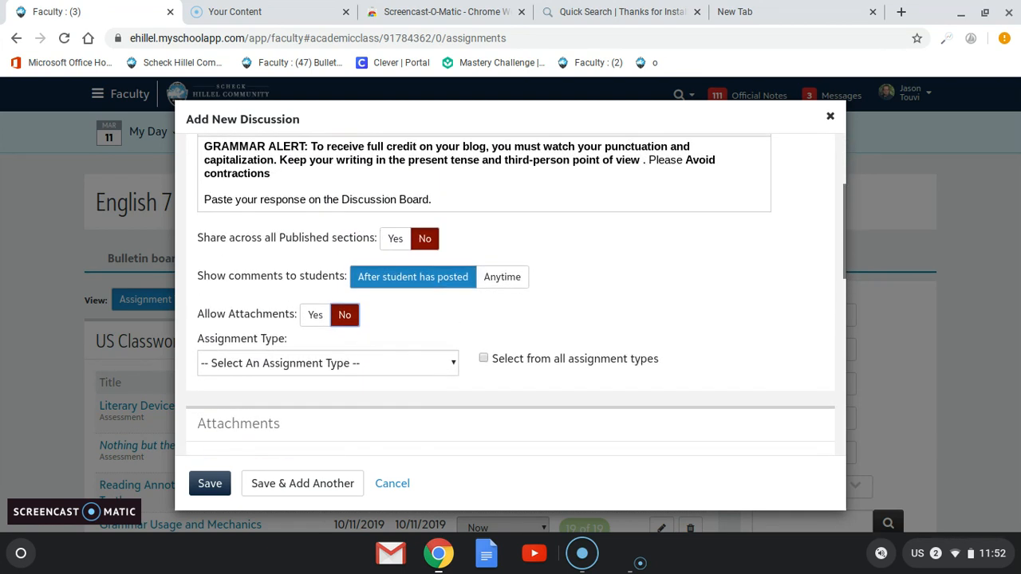
click(387, 364)
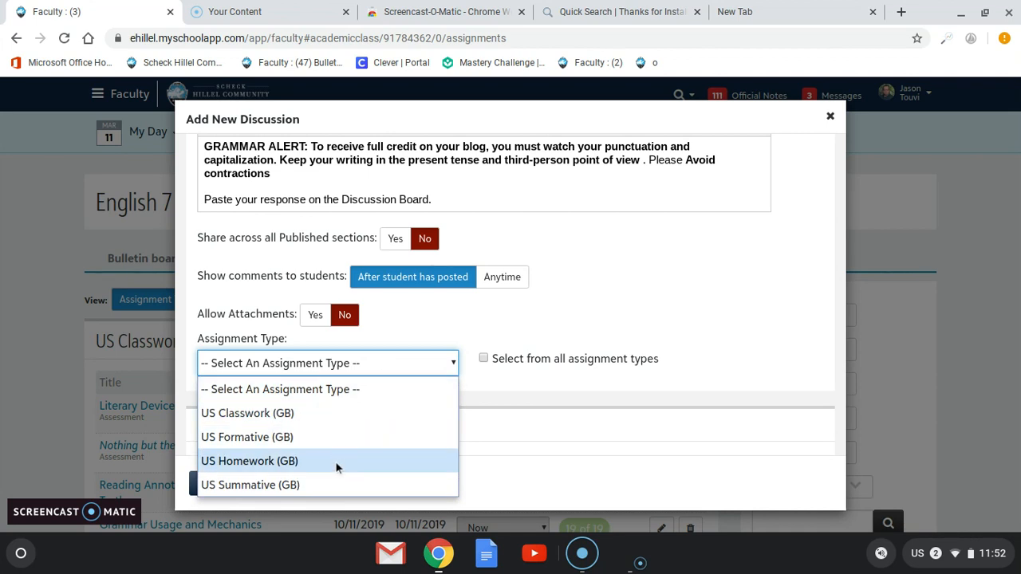
click(344, 436)
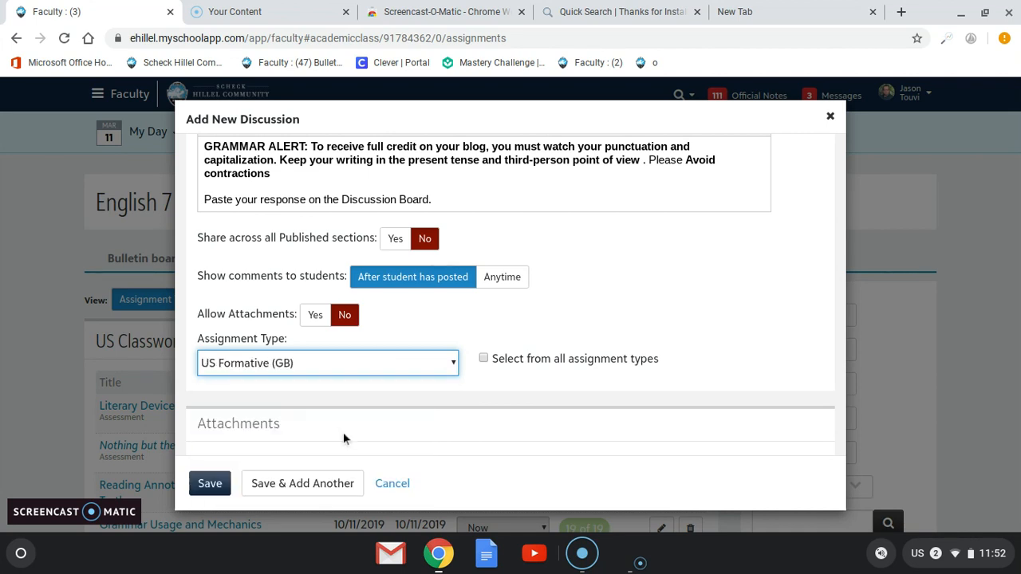
Enter "Literary Blog" as the discussion's gradebook abbreviation and set the max points to 20.
scroll(426, 300, down, 2)
scroll(425, 299, down, 5)
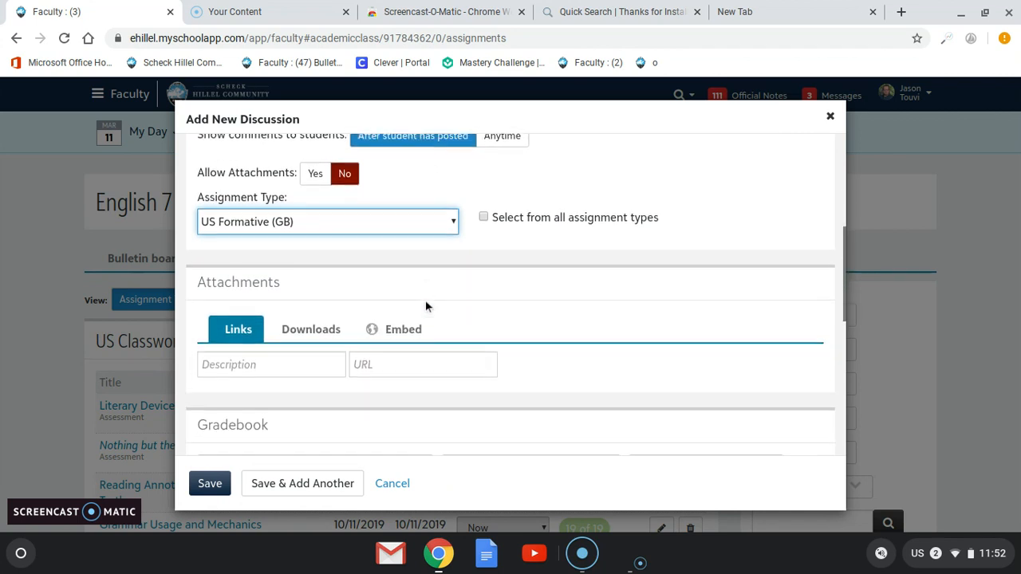
scroll(425, 300, down, 1)
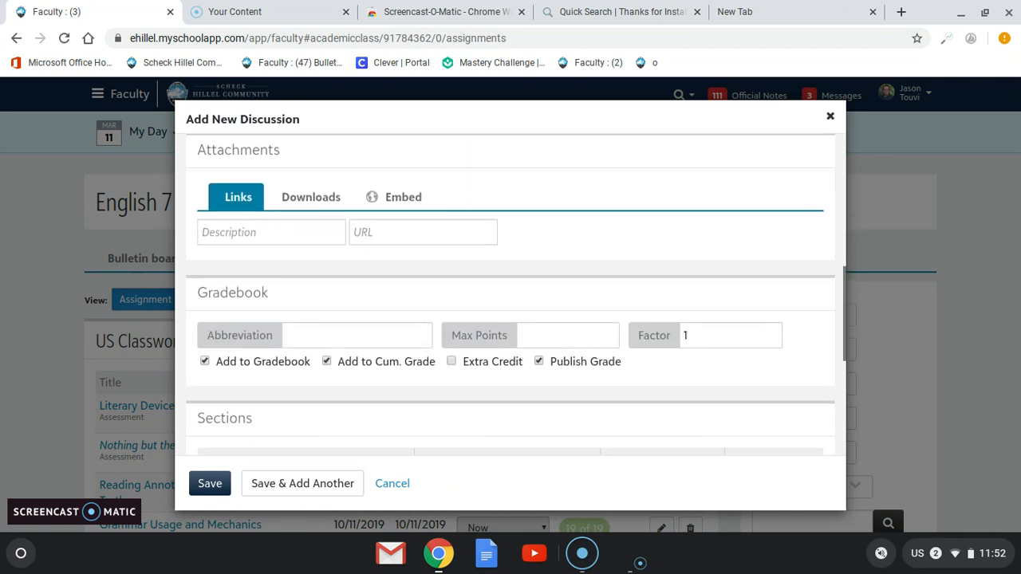
click(353, 334)
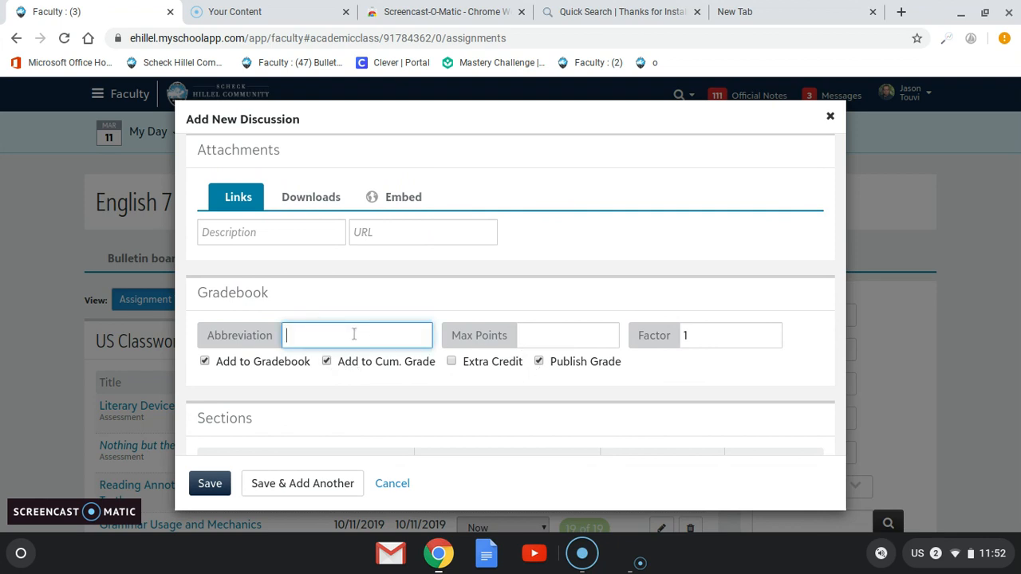
text(Literary Blog)
click(537, 339)
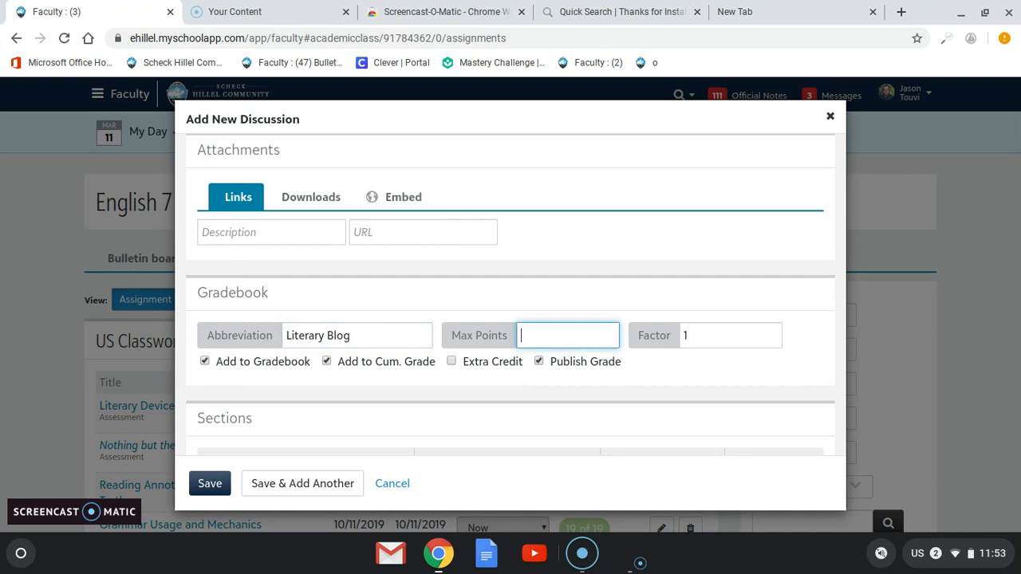
text(20)
Add the English 7 (H) sections ENGL7H-B and ENGL7H-G to the sections the discussion is published to.
scroll(270, 240, down, 4)
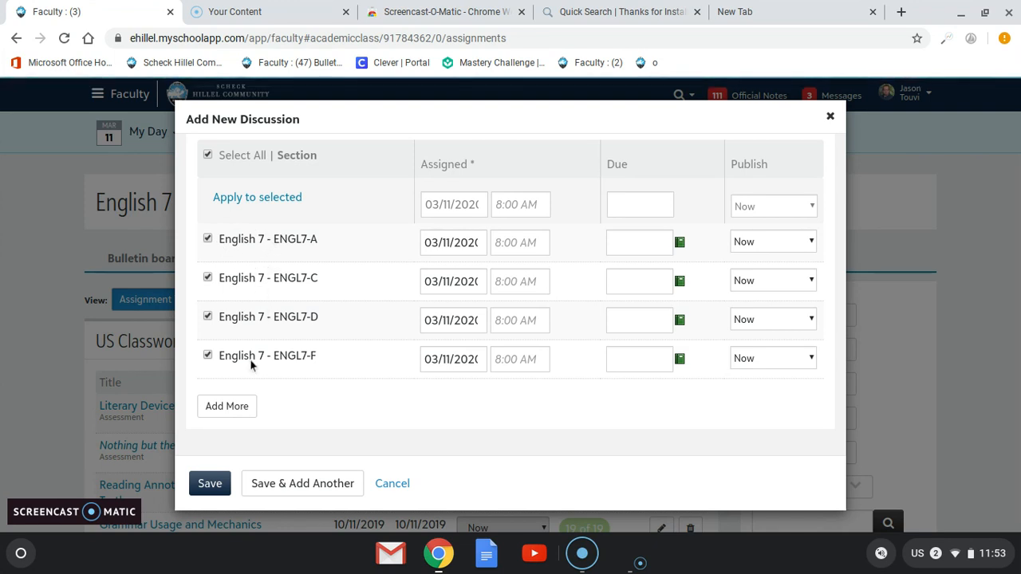
click(237, 405)
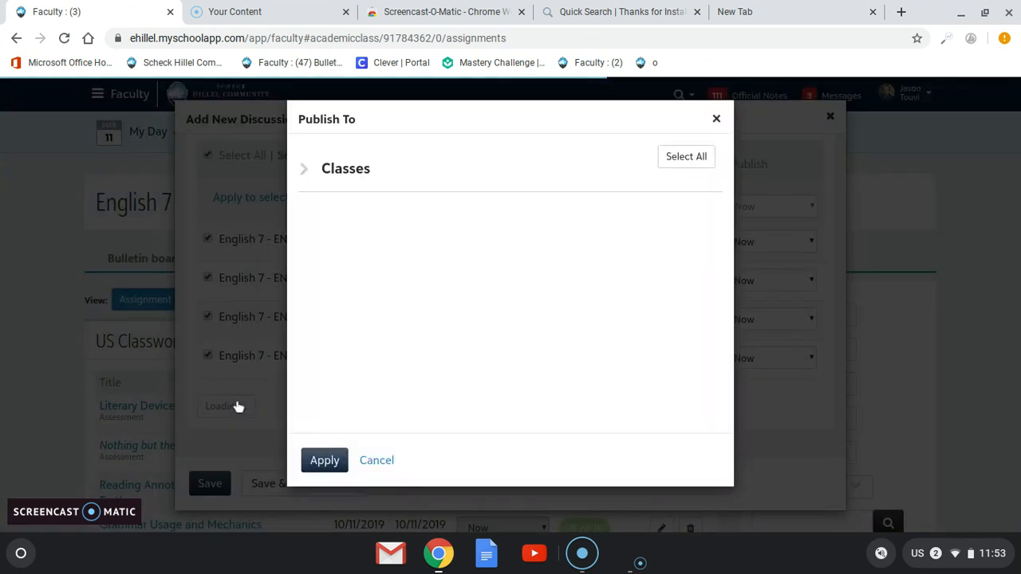
click(360, 168)
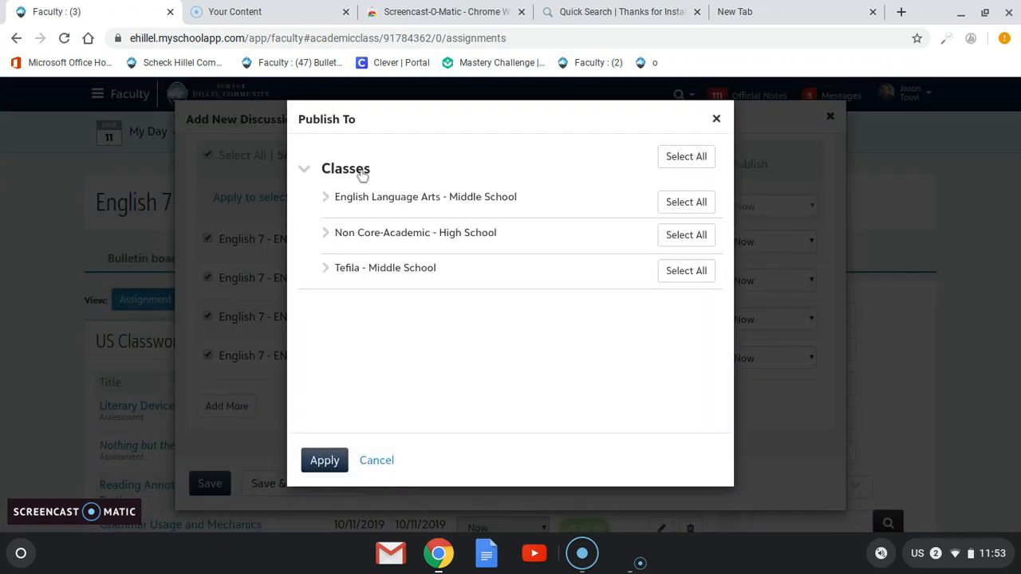
click(360, 199)
click(343, 229)
click(338, 261)
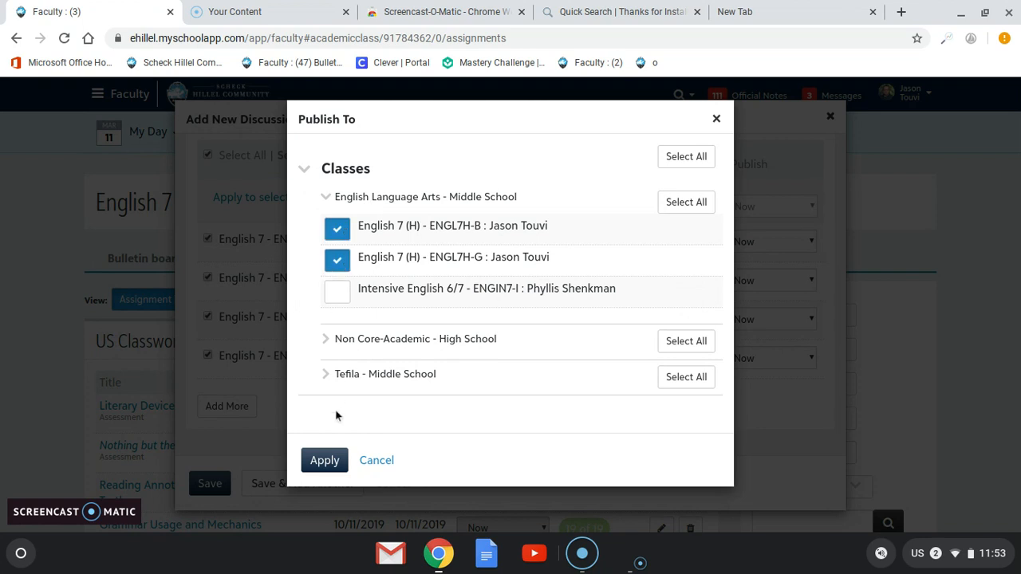
click(324, 461)
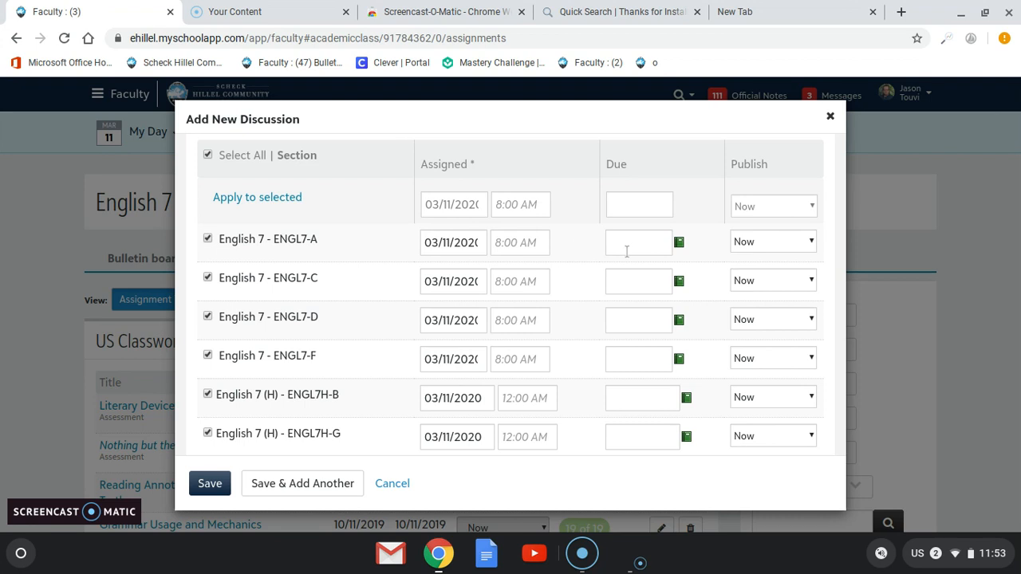
Apply the due date 03/16/2020 to all selected sections, and close the new discussion without saving it.
click(651, 205)
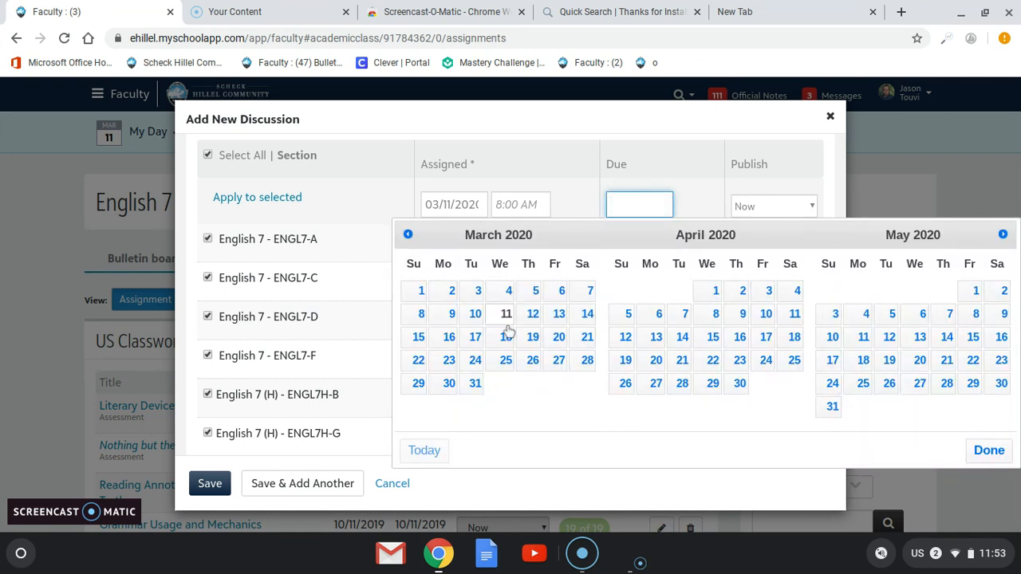
click(442, 346)
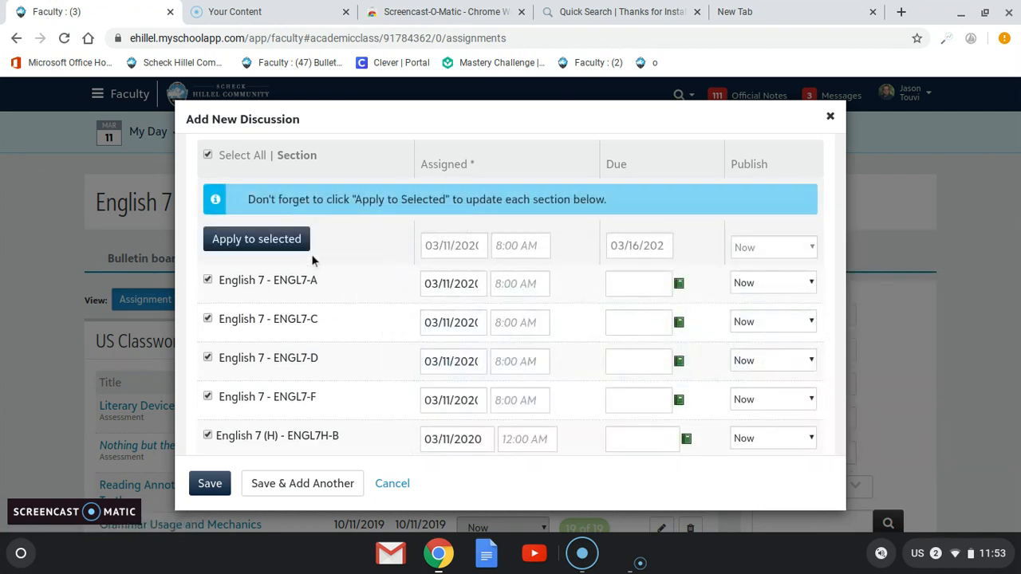
click(283, 247)
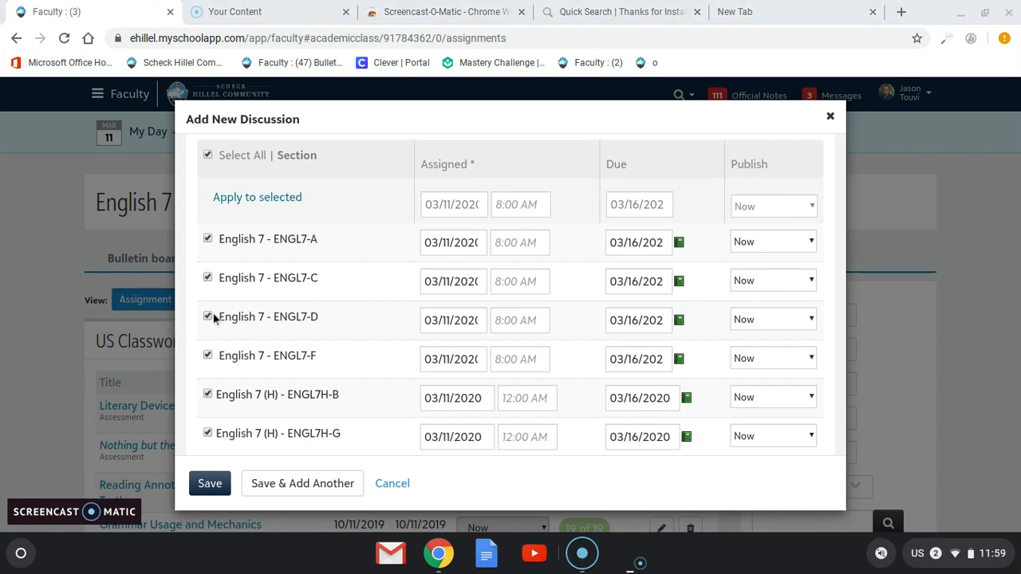
click(830, 117)
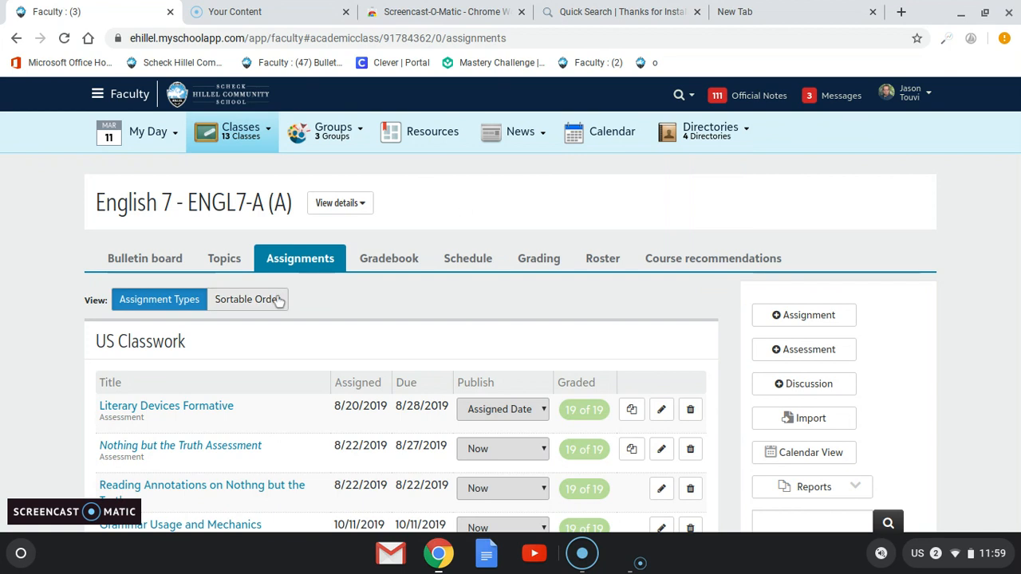
Open the existing Literary Blog/Review discussion from the assignments list and examine its prompt, responses and roster grades.
scroll(279, 258, down, 1)
scroll(284, 257, down, 5)
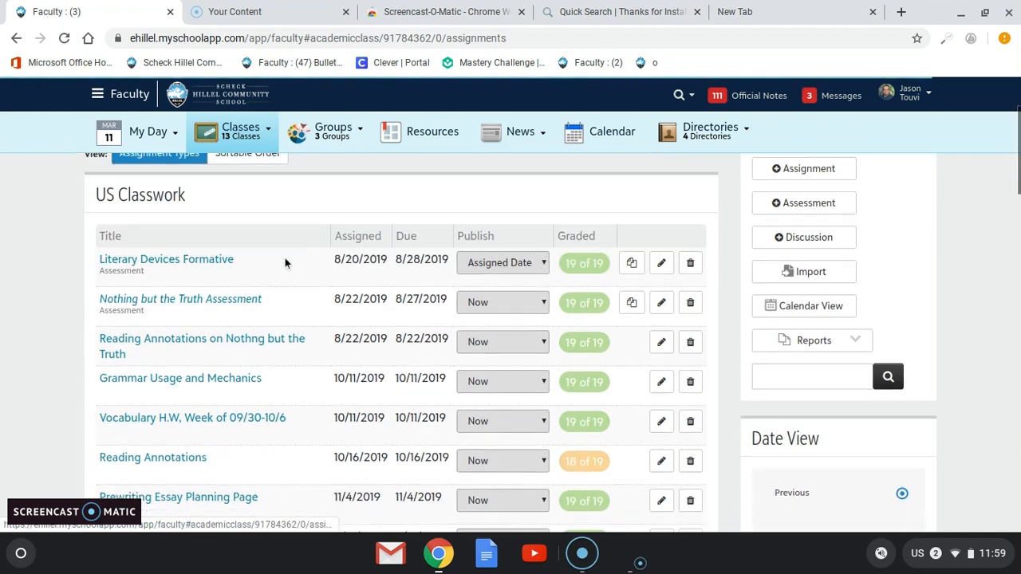
scroll(285, 258, down, 6)
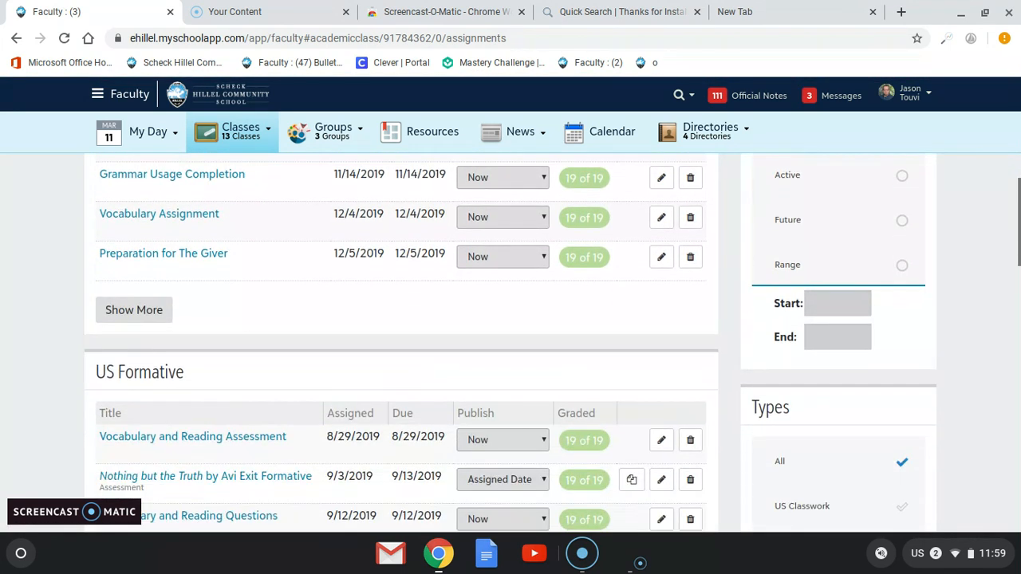
click(172, 232)
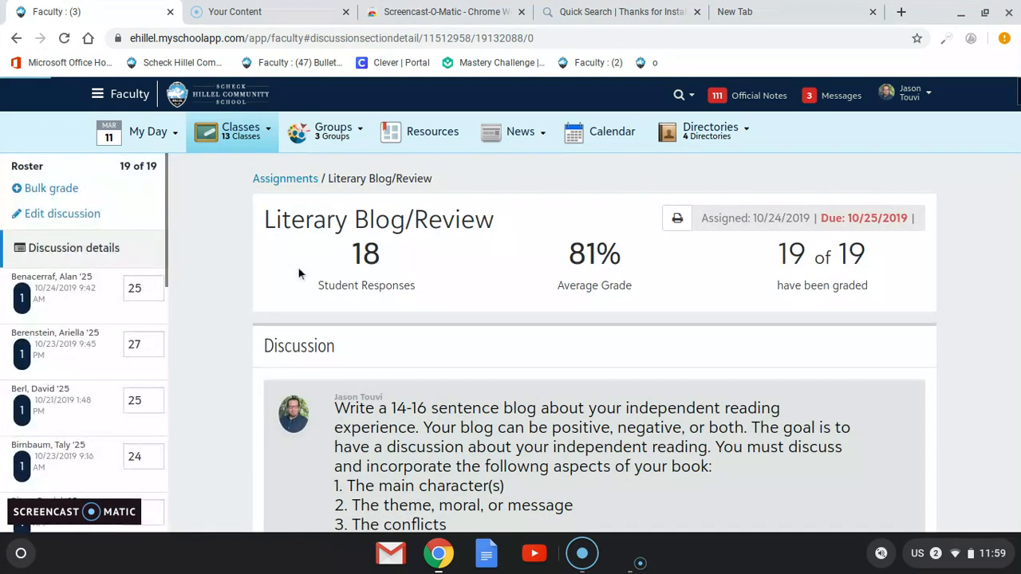
scroll(292, 292, down, 2)
scroll(292, 292, up, 2)
scroll(292, 292, down, 2)
scroll(293, 292, up, 2)
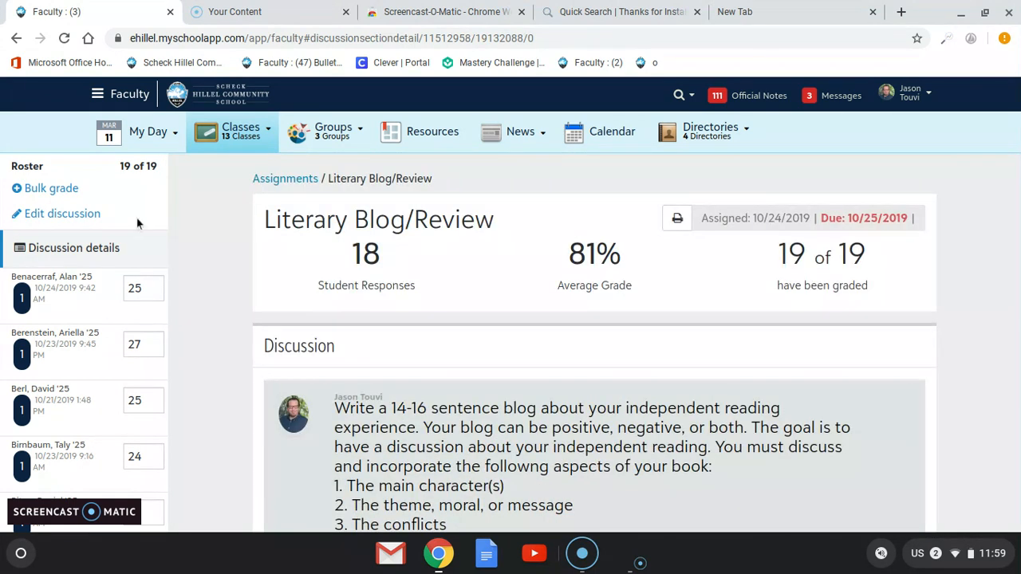
Examine the discussion's rubric, grammar instructions and the first student response with its teacher feedback.
scroll(315, 302, down, 8)
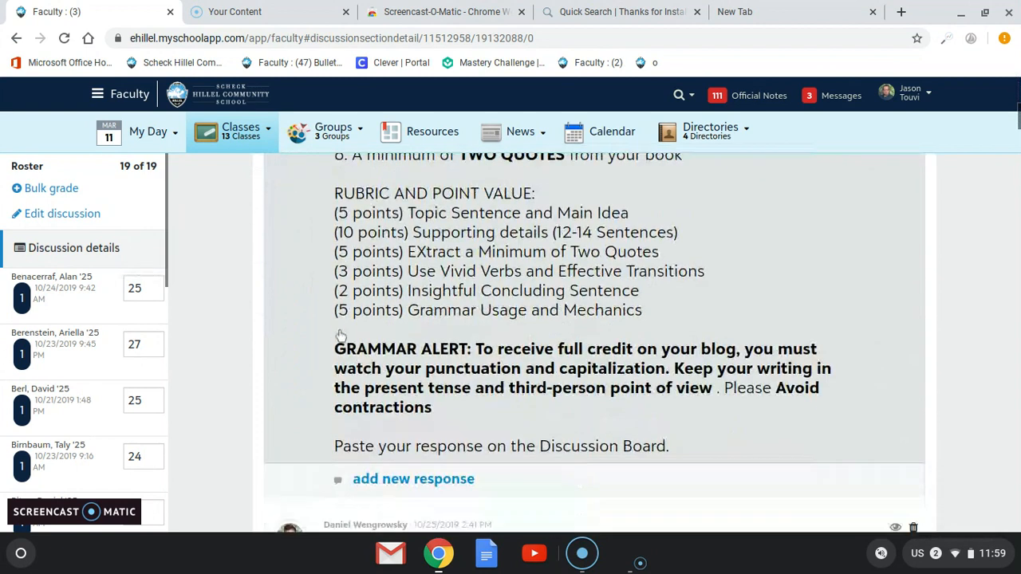
scroll(339, 336, down, 3)
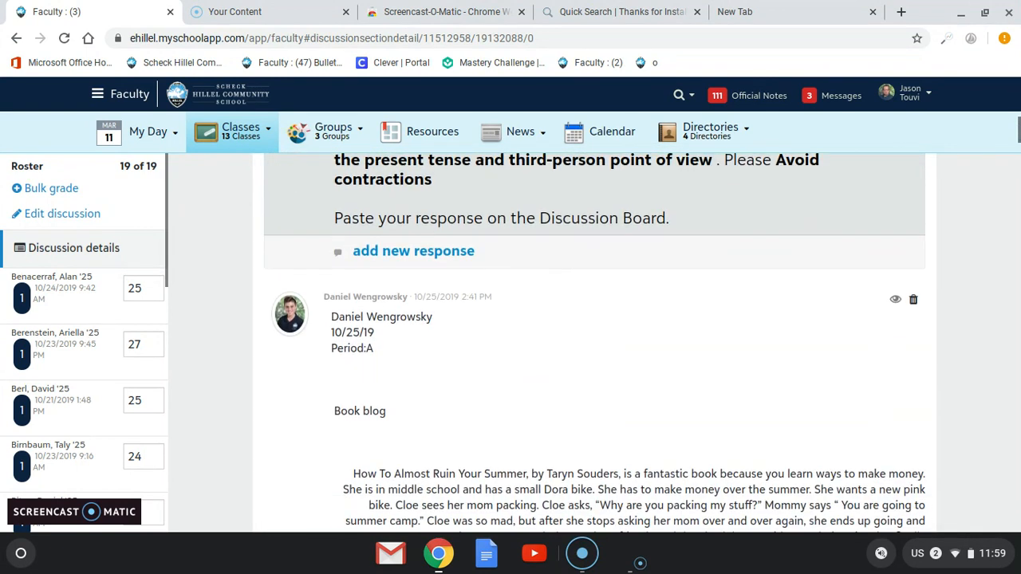
scroll(594, 343, up, 3)
scroll(594, 343, down, 4)
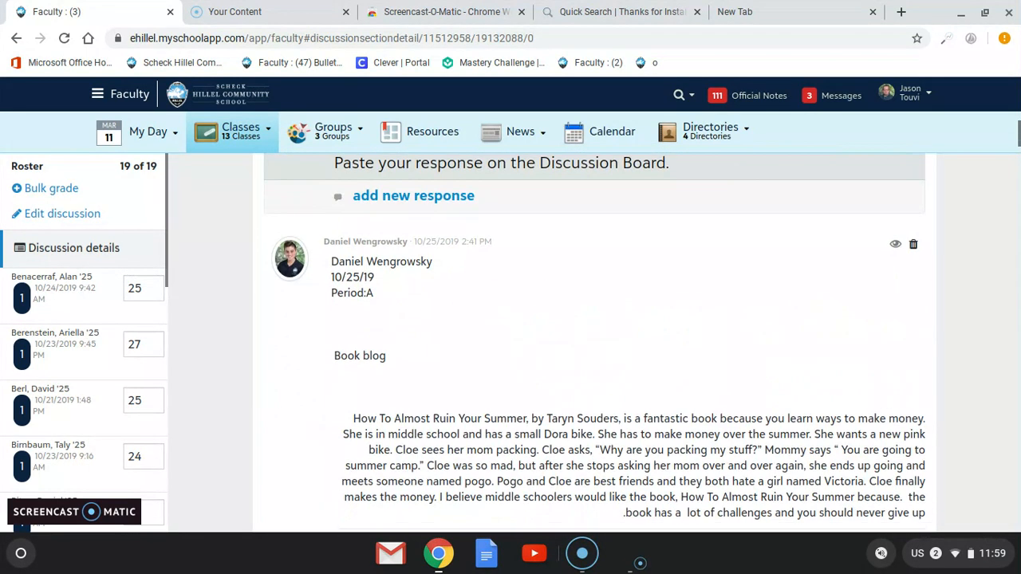
scroll(403, 283, down, 2)
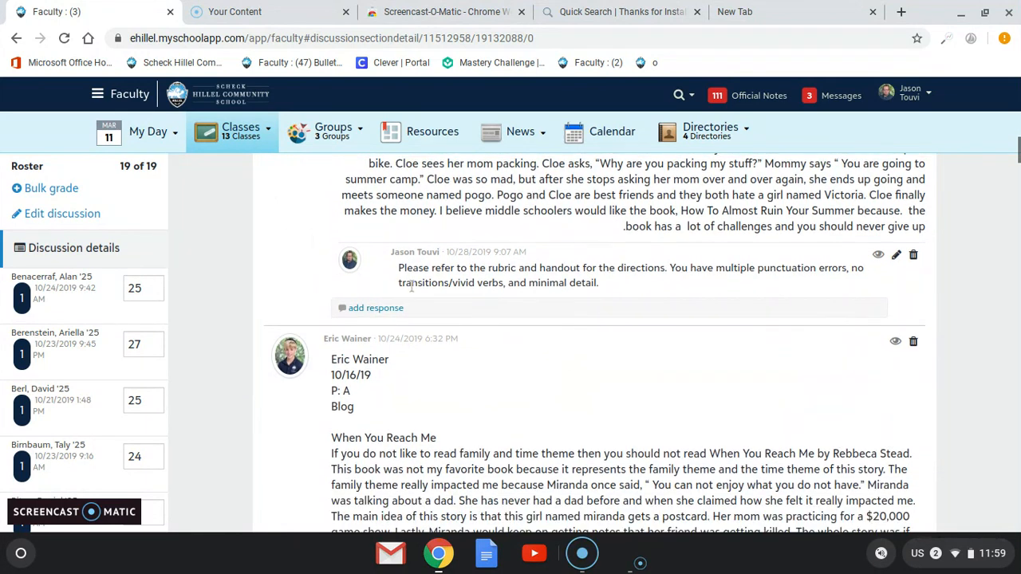
scroll(420, 283, up, 2)
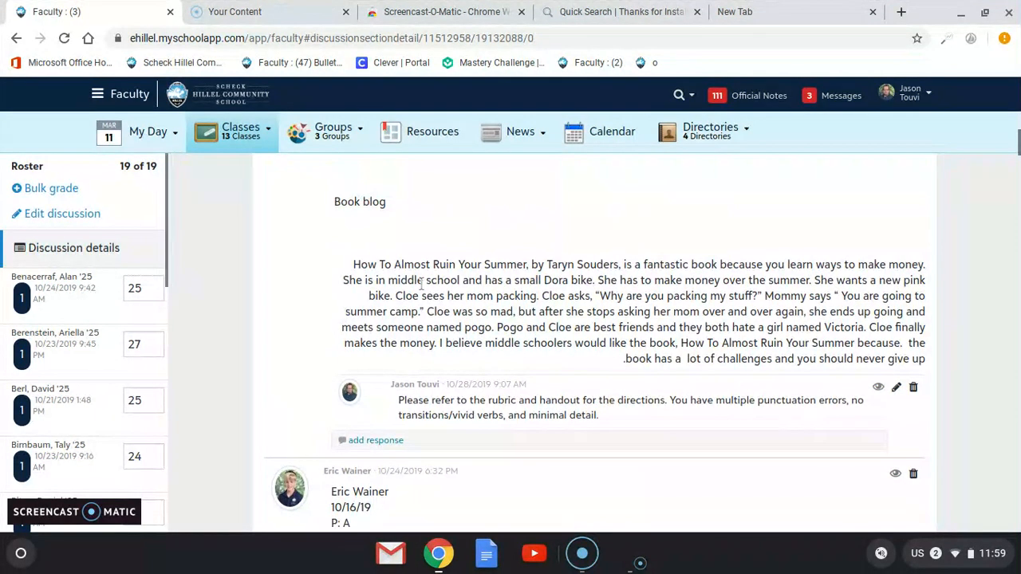
scroll(423, 331, down, 2)
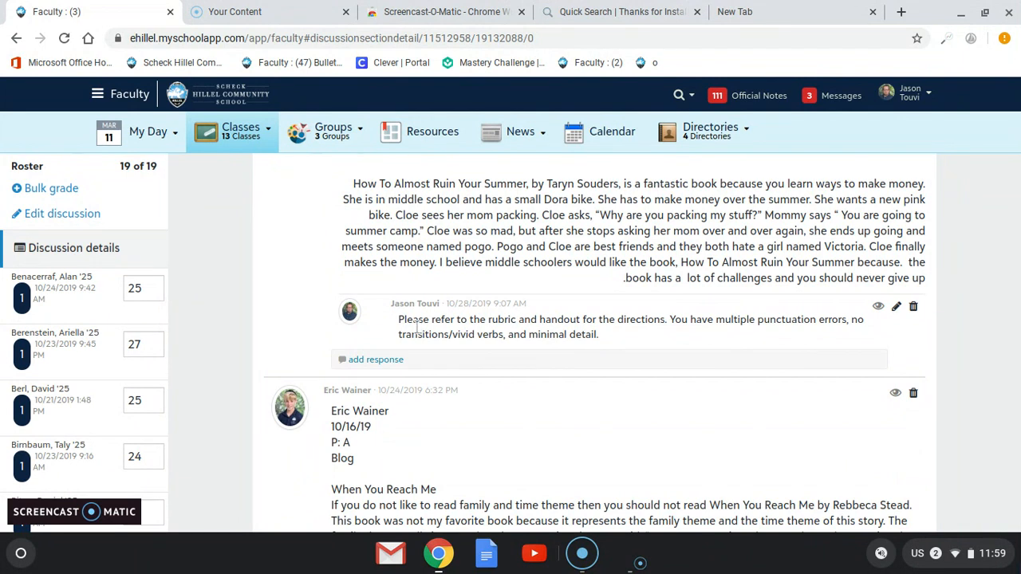
scroll(421, 327, down, 2)
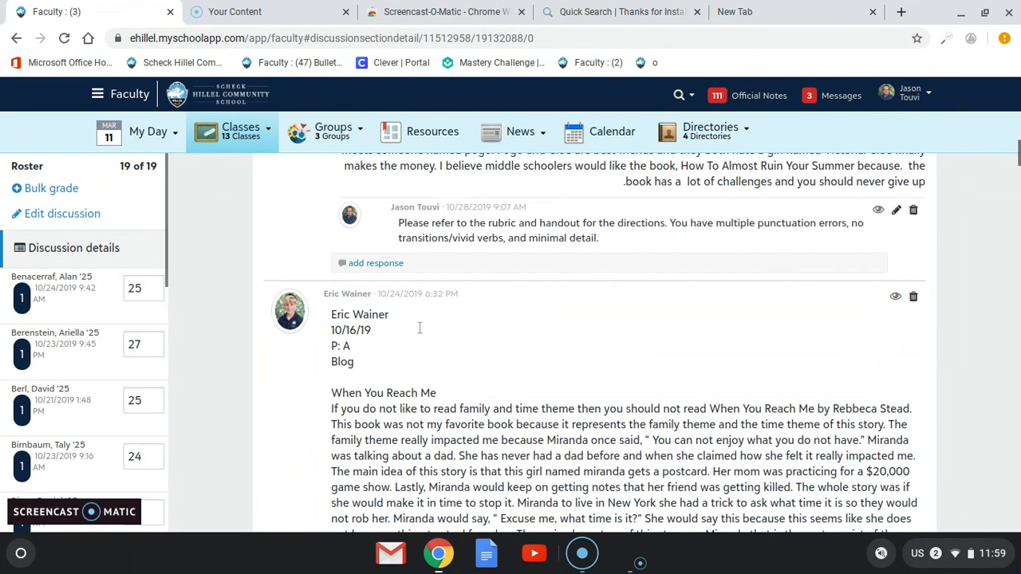
Examine the following student blog responses with their teacher comments, along with the grades in the roster.
scroll(590, 335, down, 3)
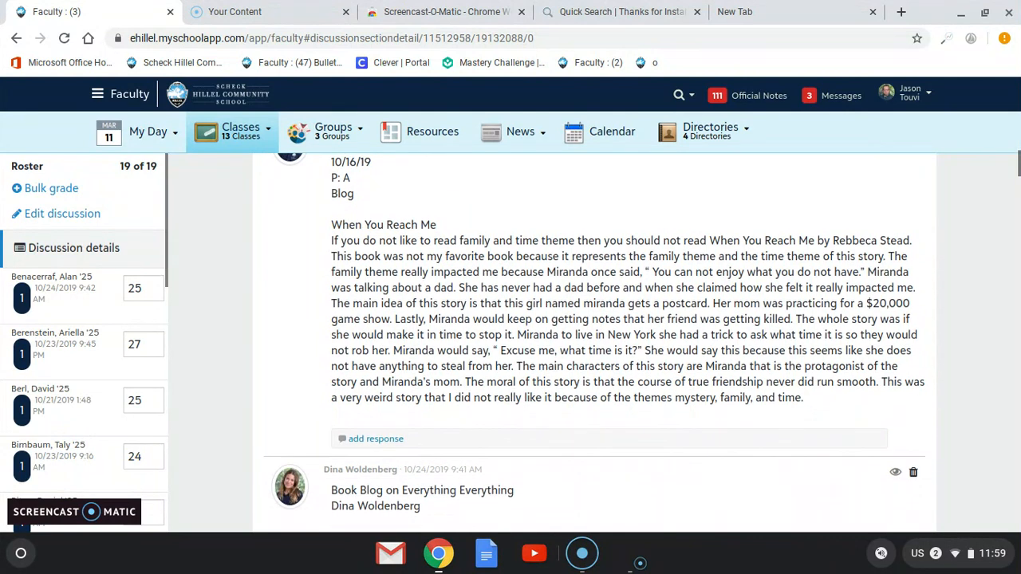
scroll(909, 526, down, 2)
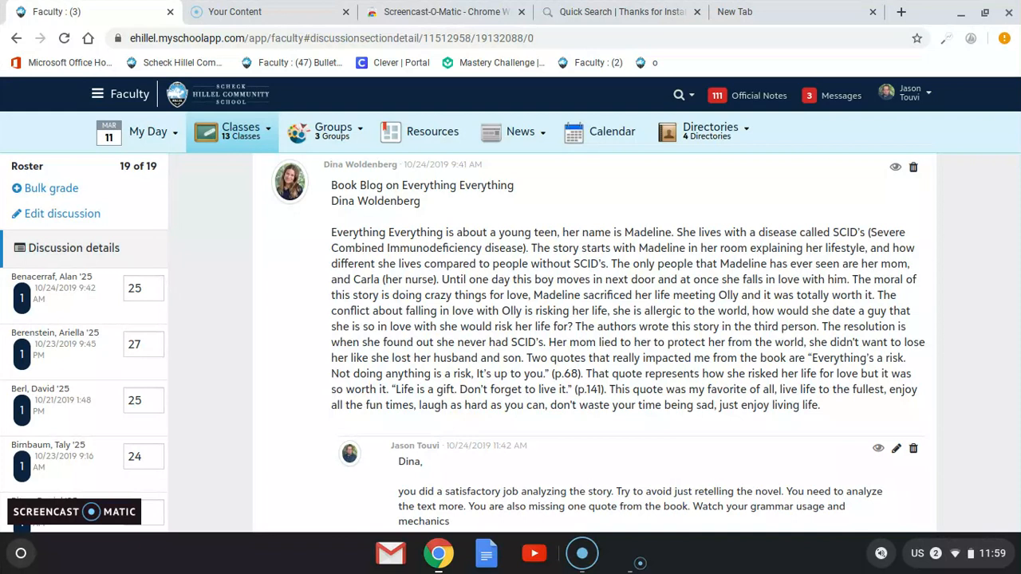
scroll(590, 343, down, 2)
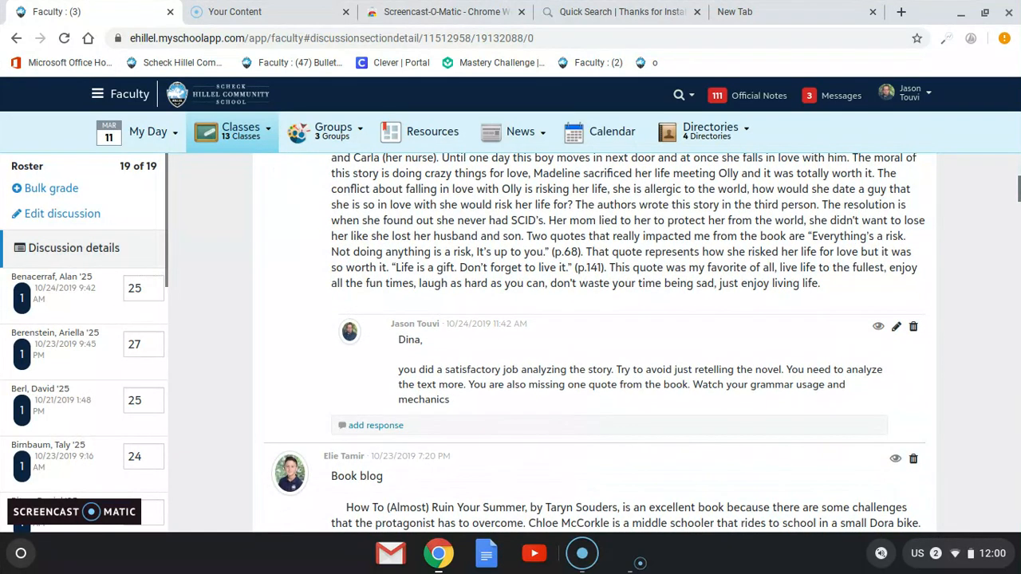
scroll(590, 343, up, 1)
scroll(590, 343, down, 1)
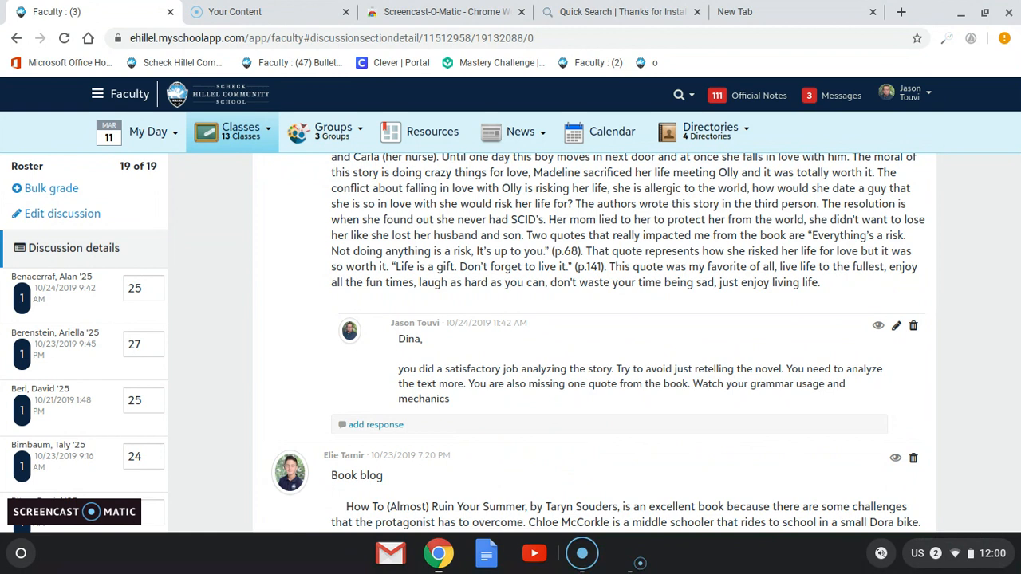
scroll(374, 312, down, 3)
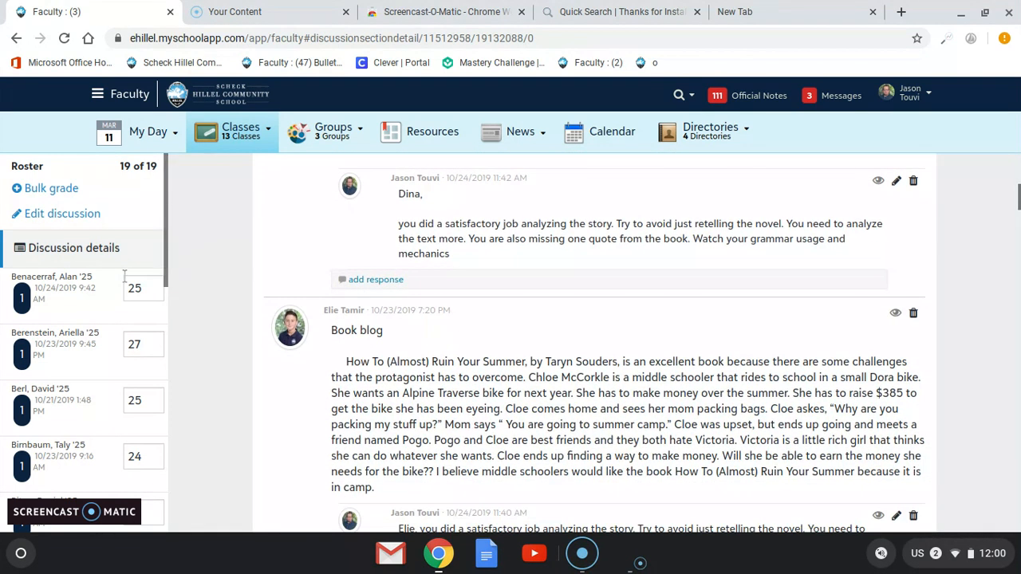
scroll(96, 300, down, 2)
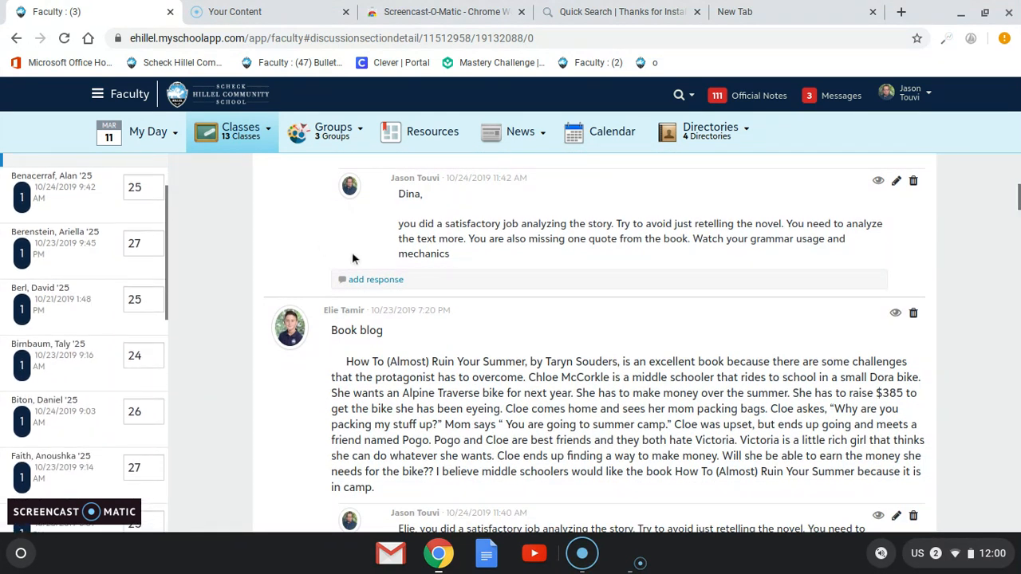
scroll(352, 252, down, 6)
scroll(352, 252, down, 3)
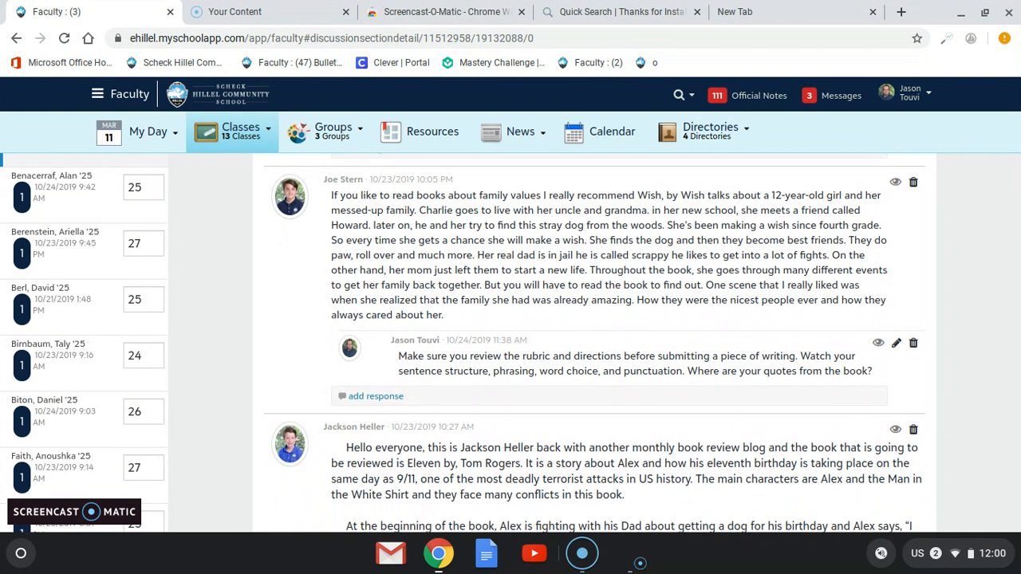
scroll(294, 269, down, 5)
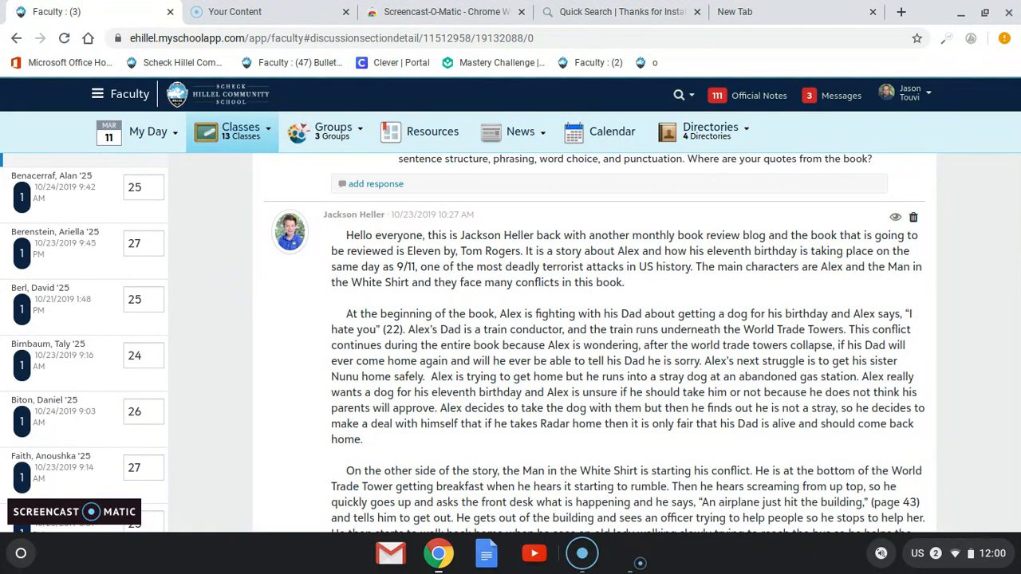
scroll(590, 343, down, 2)
scroll(590, 343, down, 4)
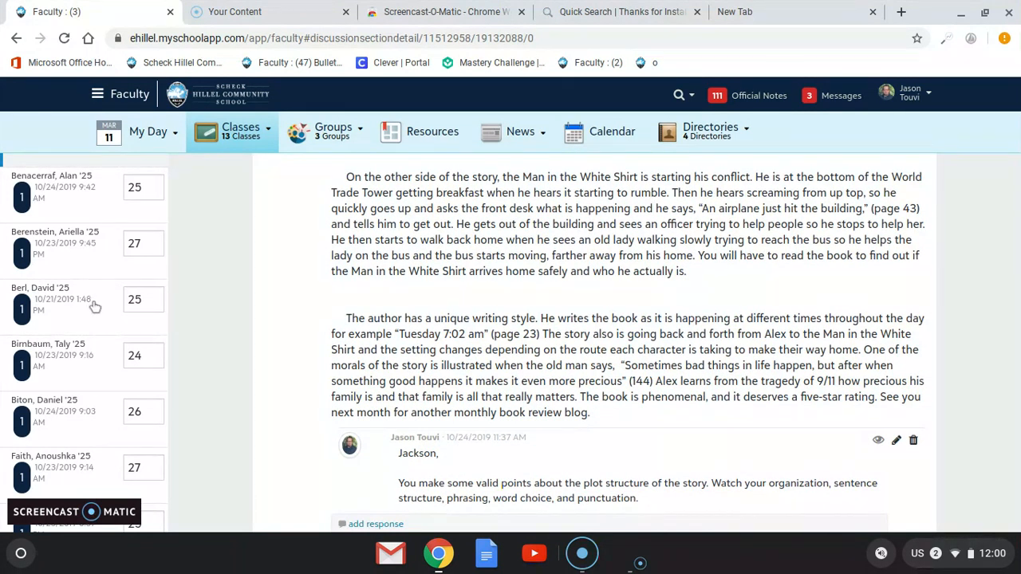
View the third roster student's individual post, open the fourth student's post, and start a response beneath it.
click(94, 308)
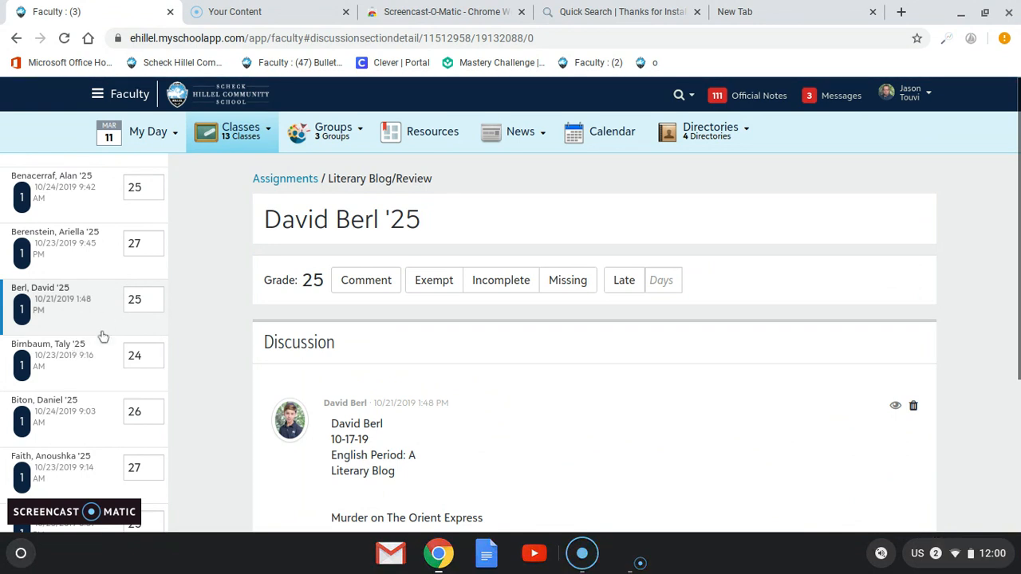
click(98, 363)
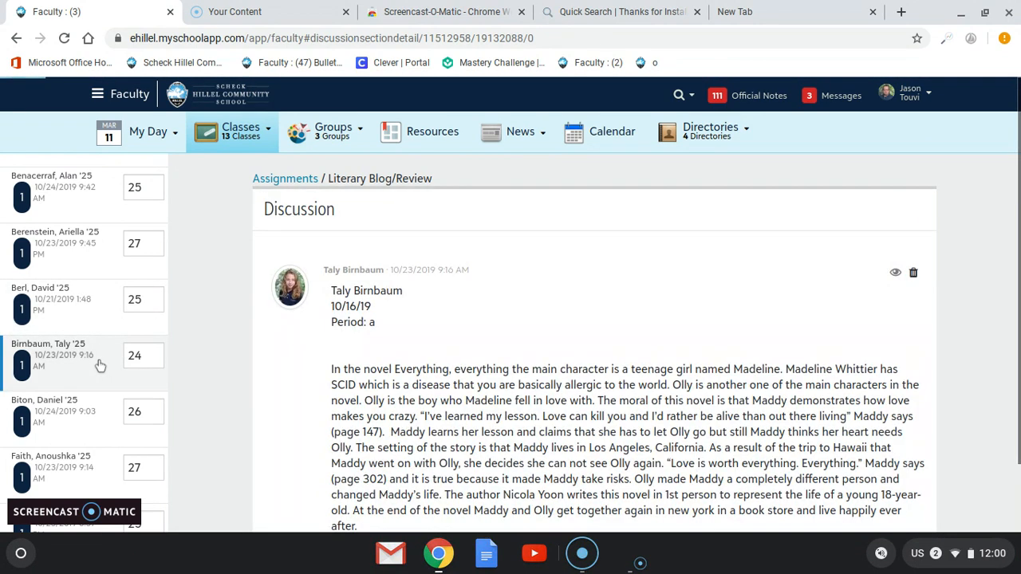
scroll(199, 357, down, 3)
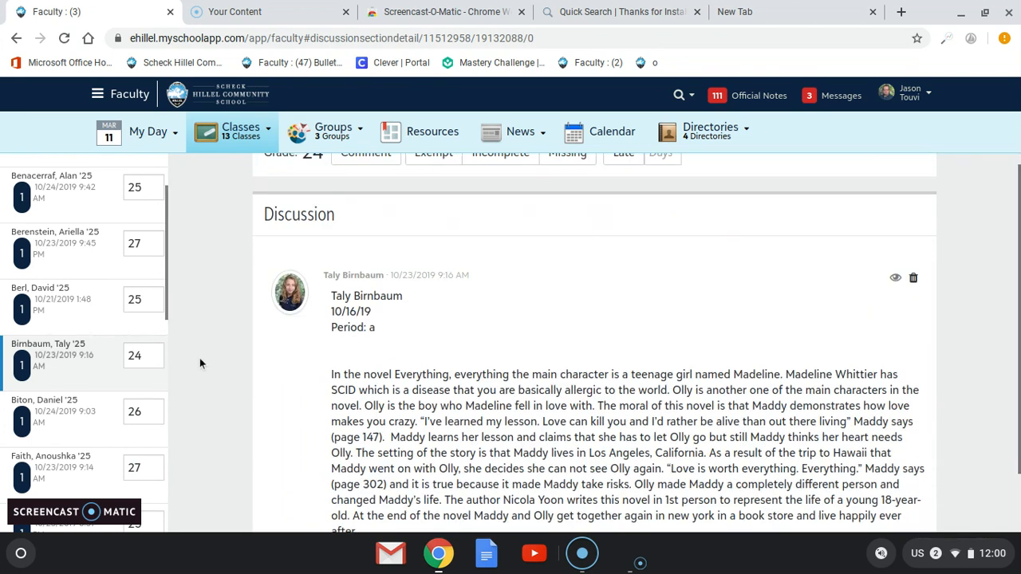
scroll(199, 363, down, 1)
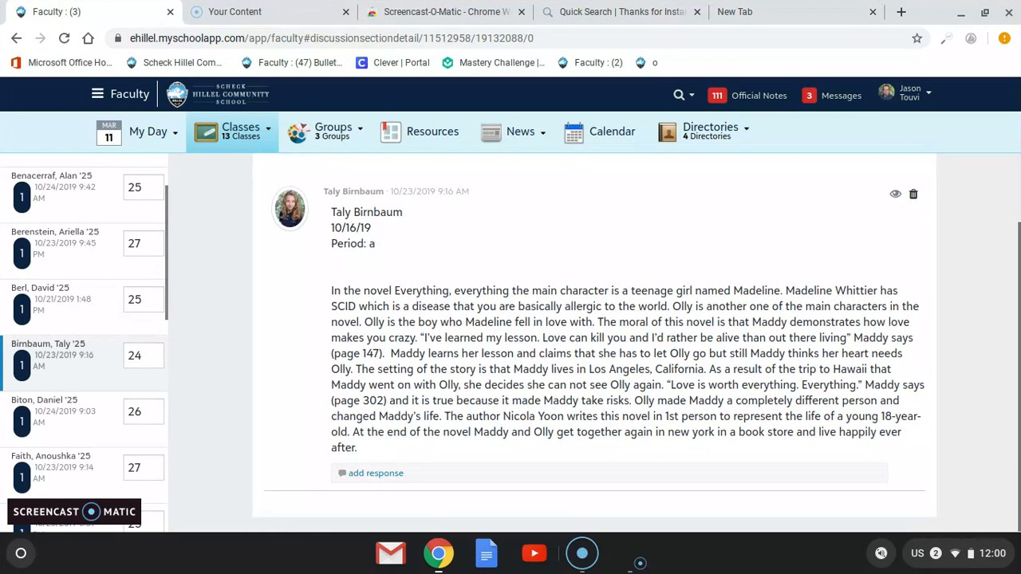
click(381, 473)
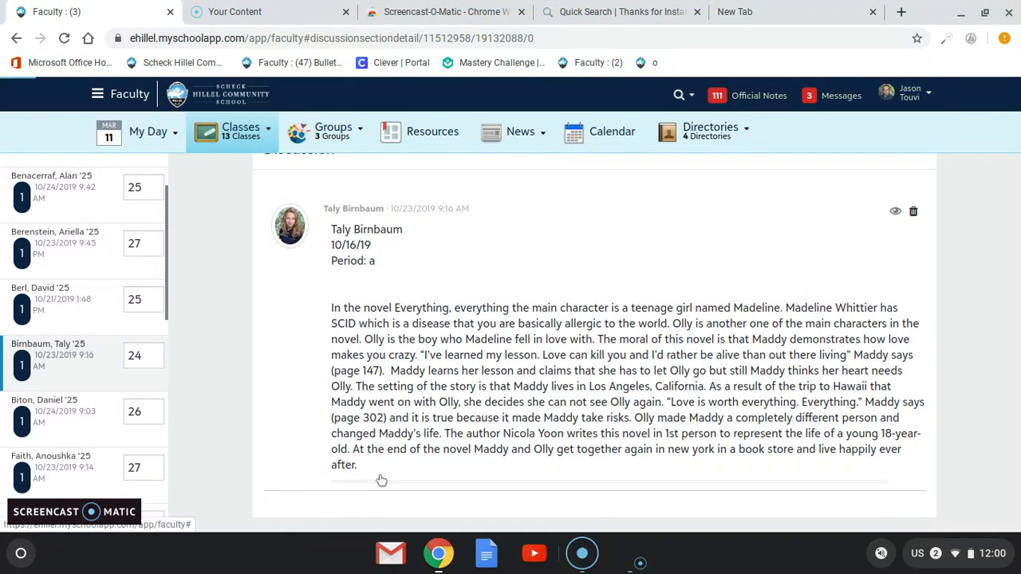
scroll(382, 479, down, 2)
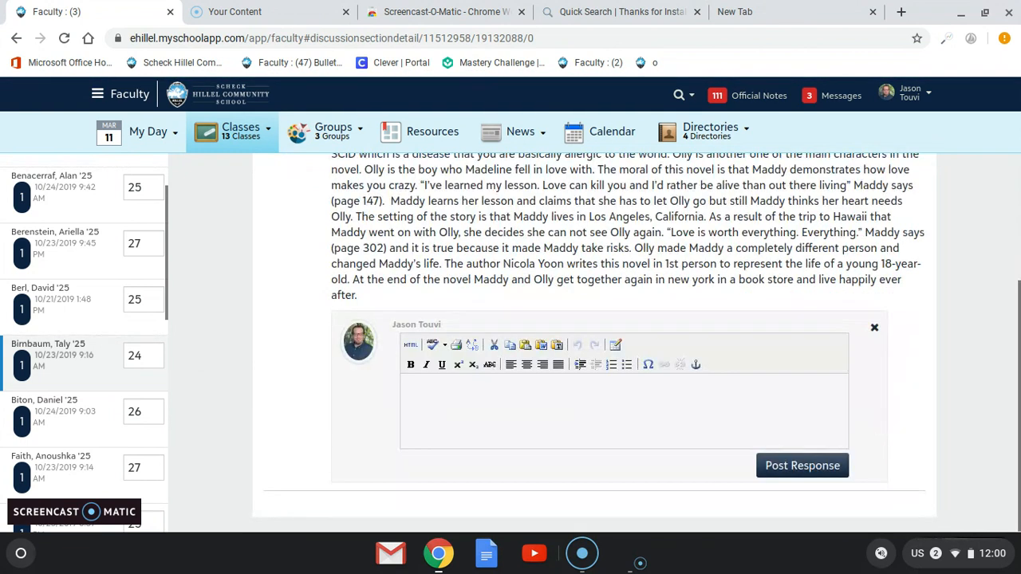
Post feedback addressing the student by first name: "You did a good job analyzing the text. Make sure you watch your shifting tenses.".
click(427, 407)
text(Taly, )
text(You did a good)
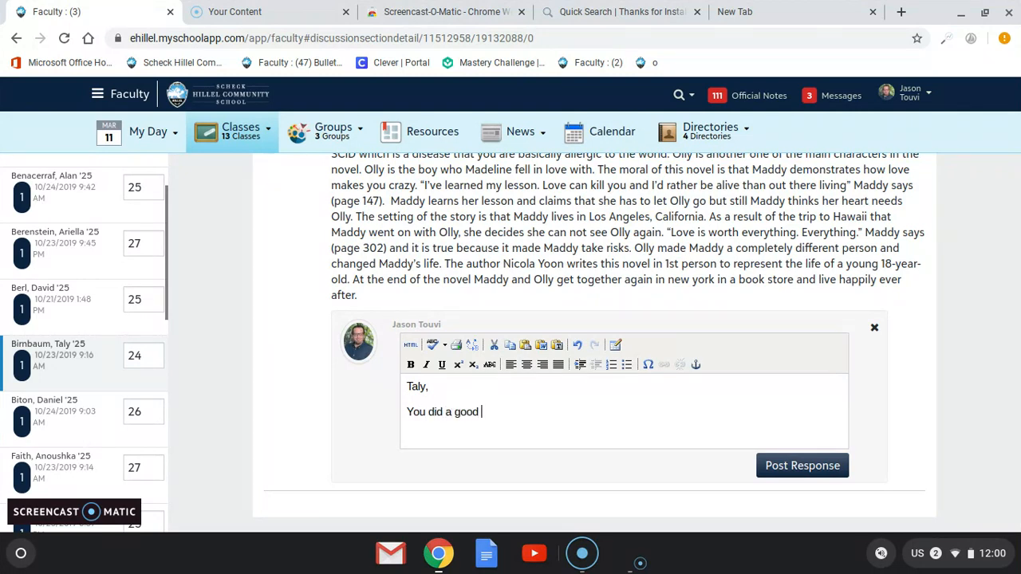
text( job analyzing the text.)
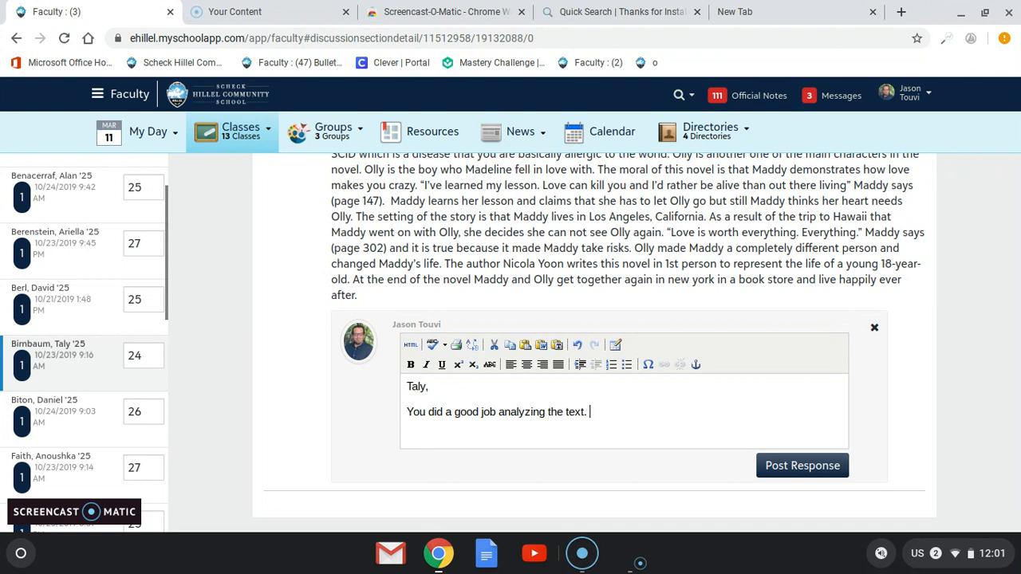
text(Make sure you watch your shifting tenses)
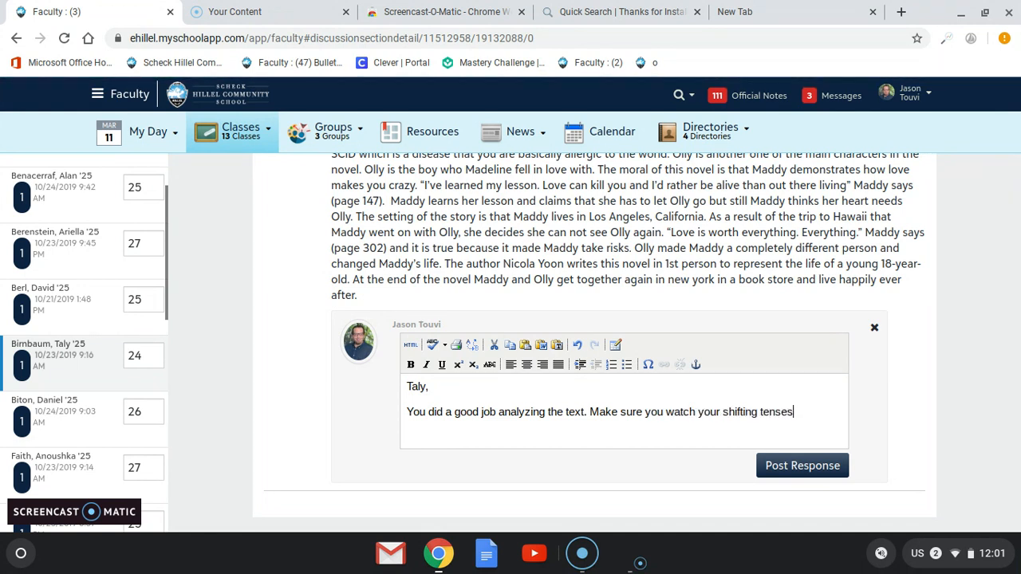
text(.)
click(820, 467)
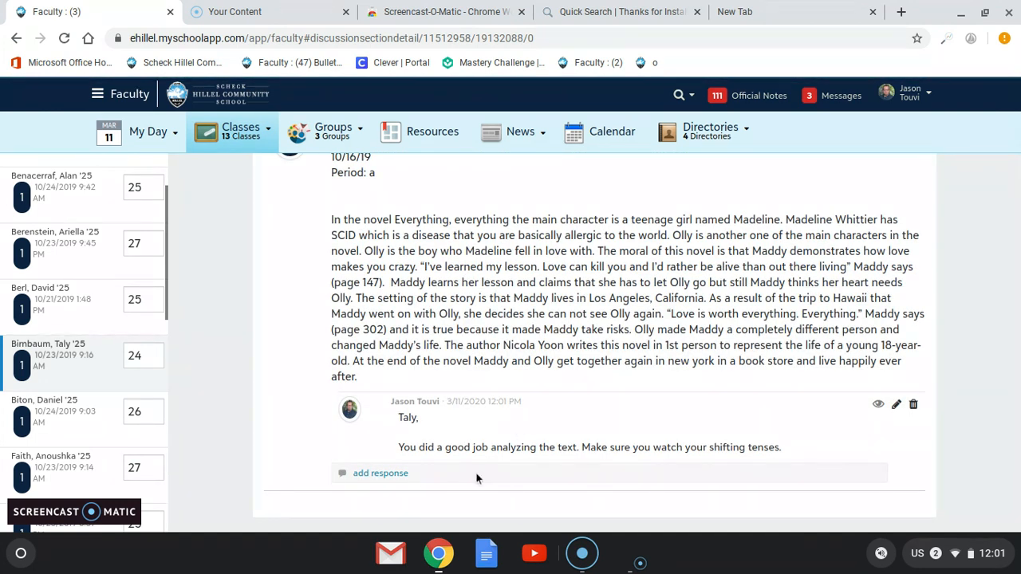
Hide the newly posted feedback response, and make it visible again.
click(876, 405)
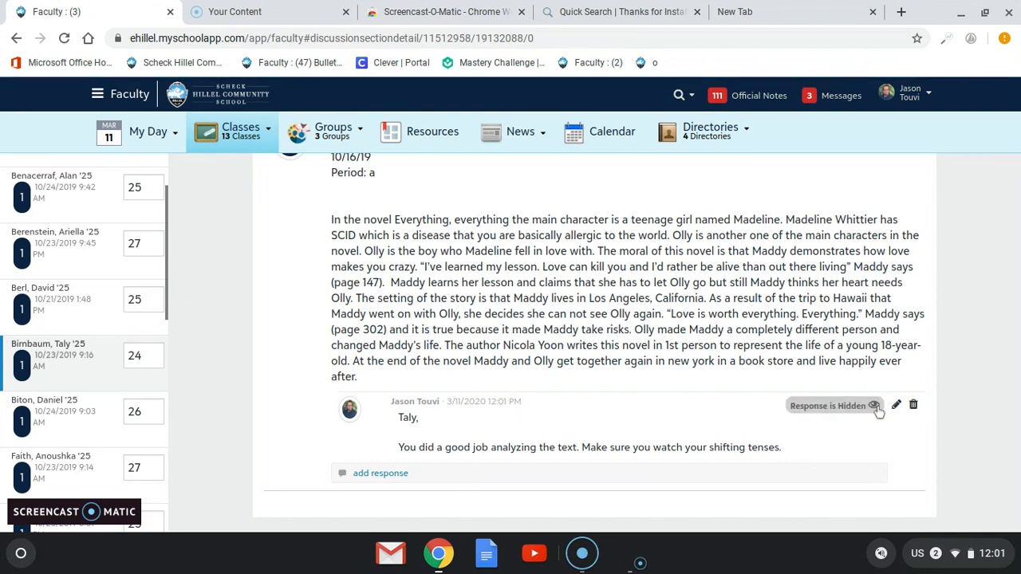
click(876, 406)
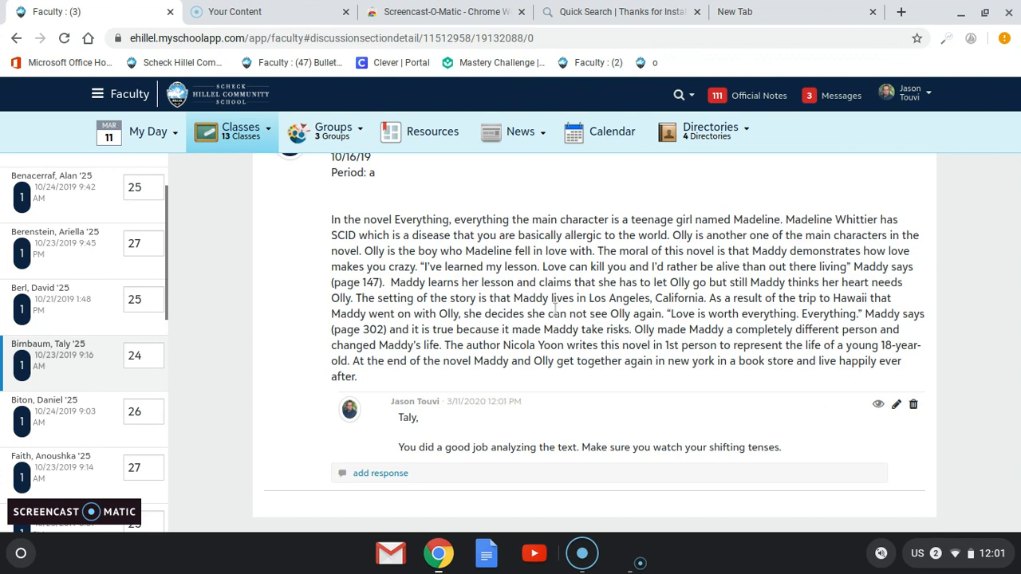
View the individual blog posts and grades of several students further down the roster.
scroll(123, 304, down, 3)
scroll(123, 304, down, 3)
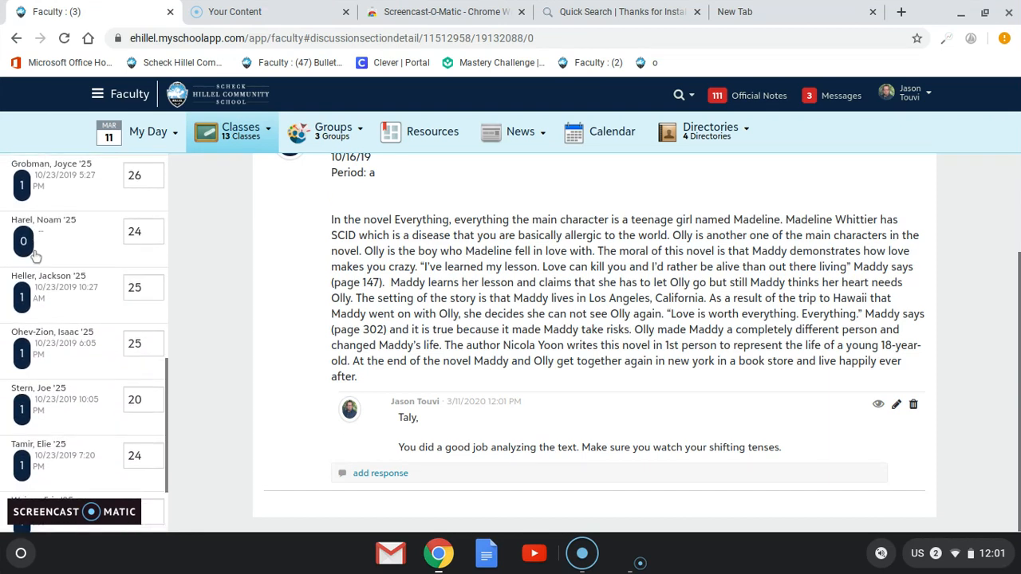
click(49, 292)
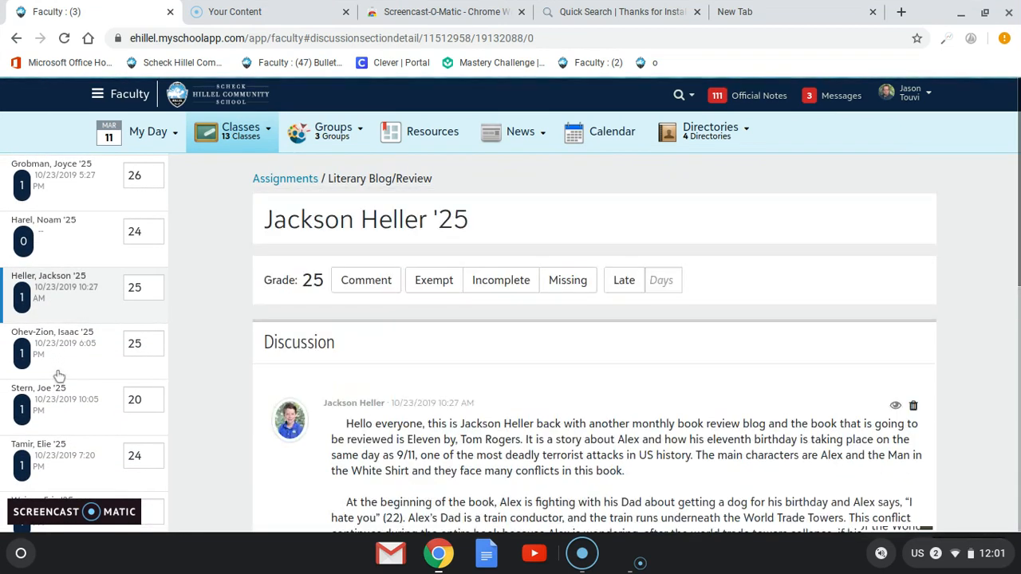
click(55, 377)
click(61, 406)
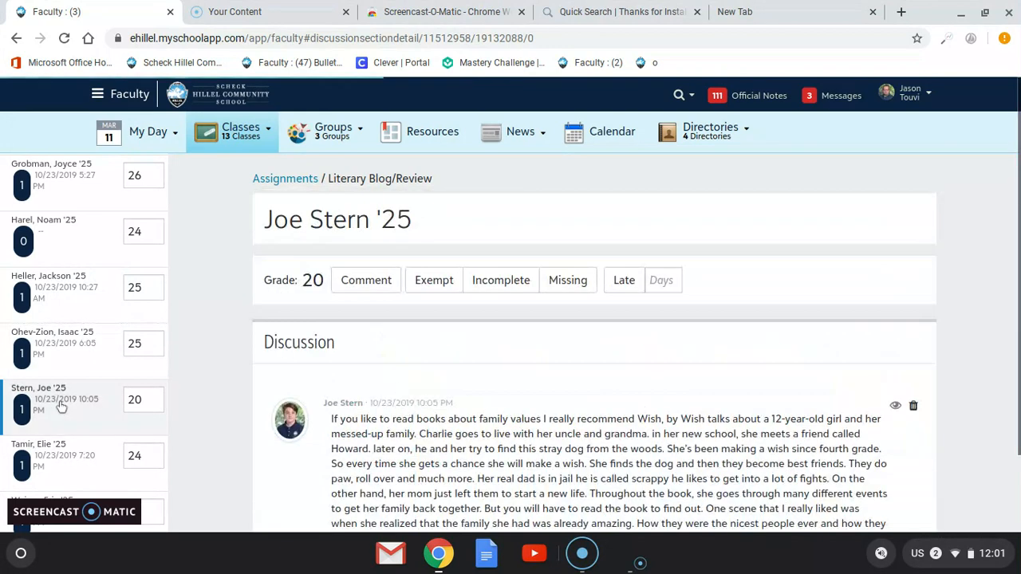
click(63, 453)
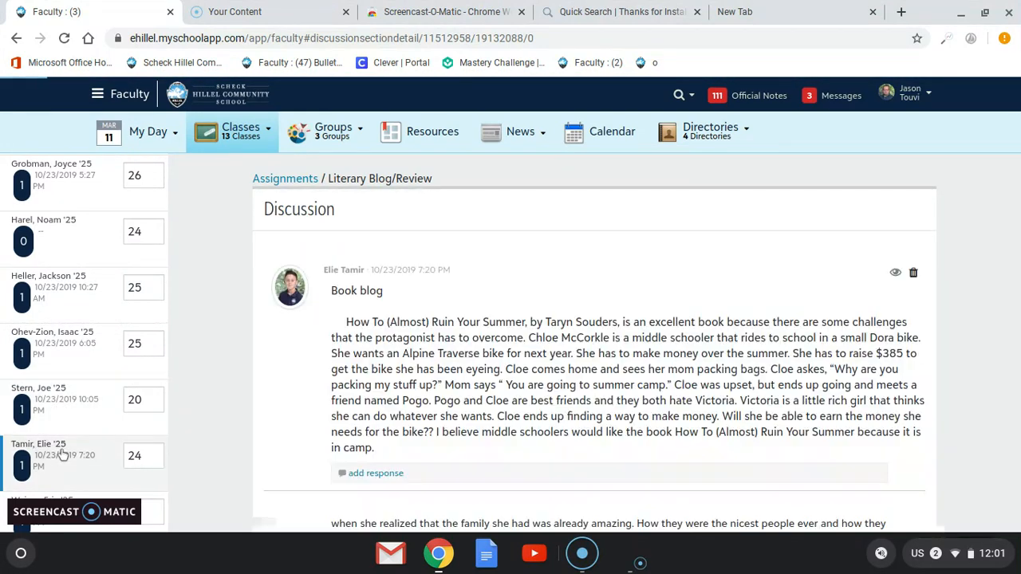